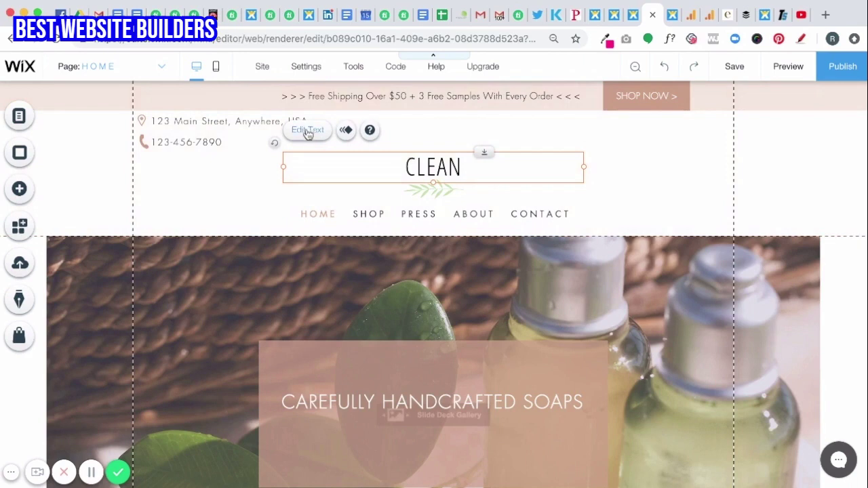
Step: Open the text settings for the CLEAN title in the header
{"action": "left_click", "coordinate": [307, 132]}
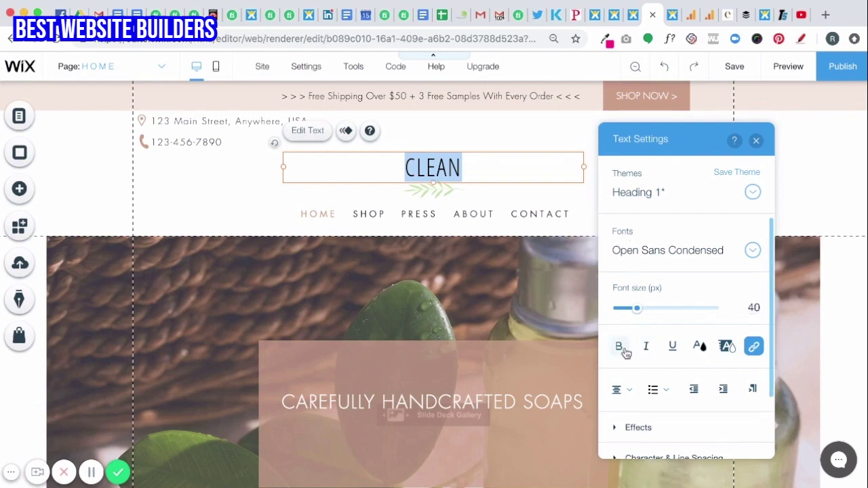
Step: Try several alternative site color palettes through the CLEAN title's text color settings
{"action": "left_click", "coordinate": [700, 348]}
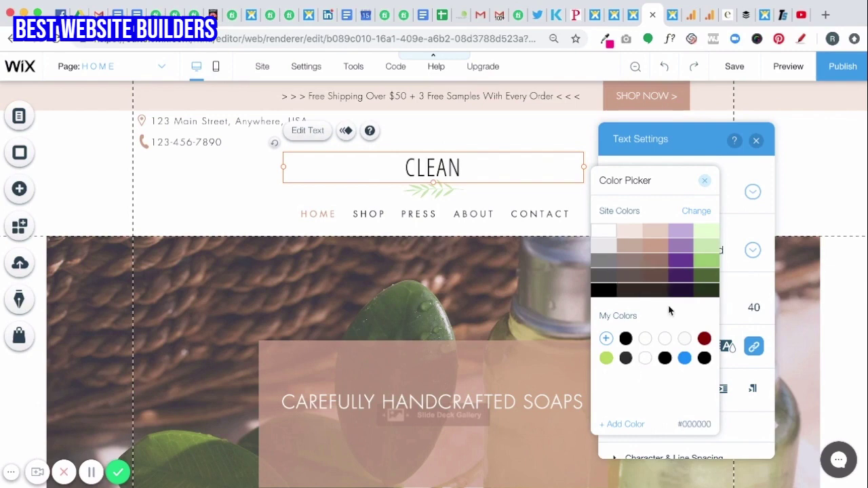
{"action": "left_click", "coordinate": [697, 212]}
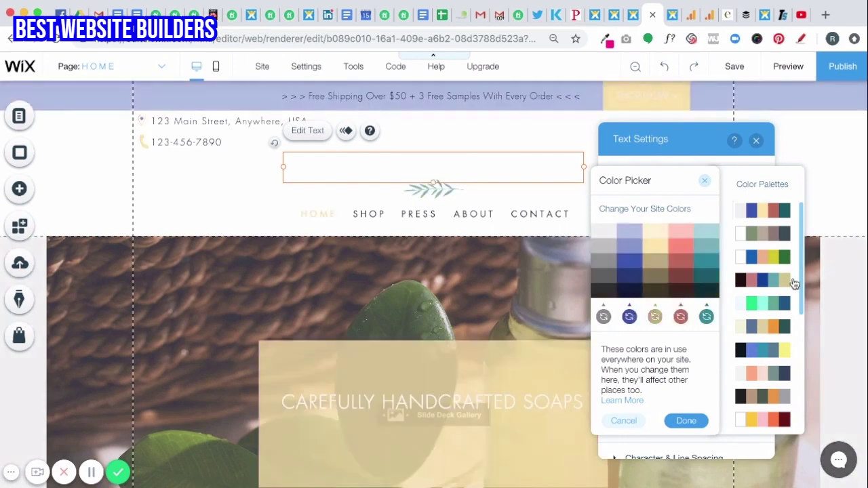
{"action": "scroll", "coordinate": [794, 288], "scroll_direction": "down", "scroll_amount": 3}
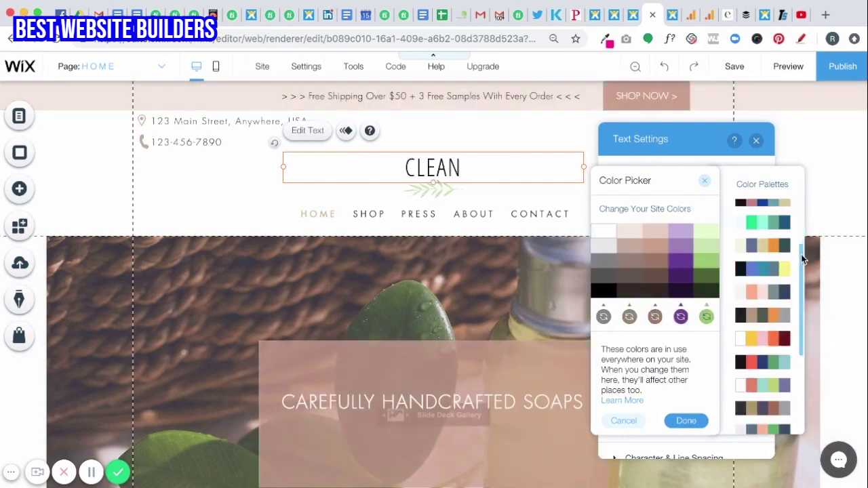
{"action": "left_click_drag", "start_coordinate": [801, 254], "coordinate": [802, 284]}
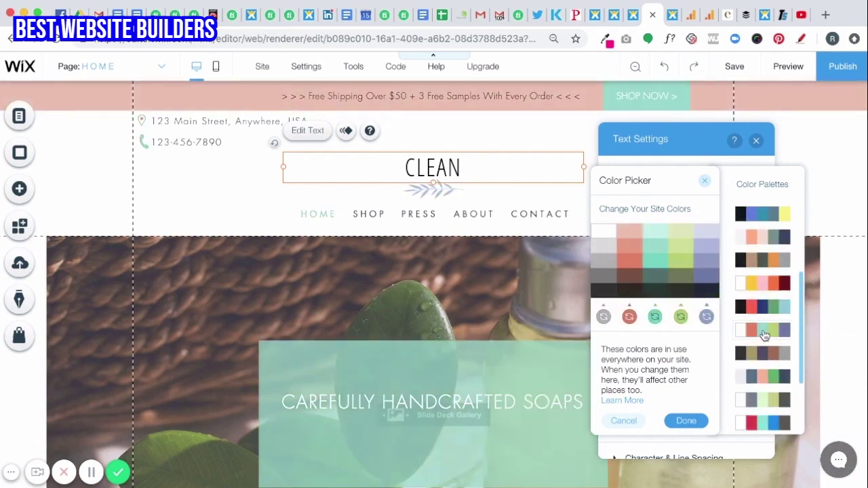
{"action": "left_click", "coordinate": [764, 332]}
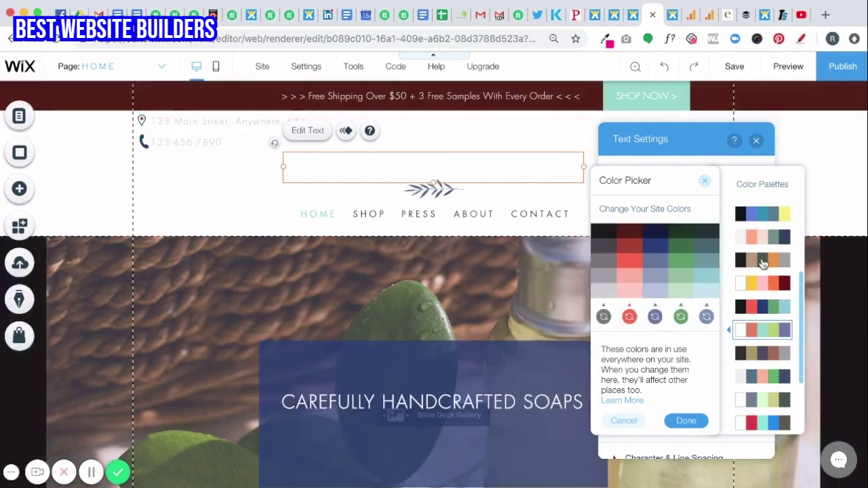
{"action": "scroll", "coordinate": [763, 261], "scroll_direction": "up", "scroll_amount": 3}
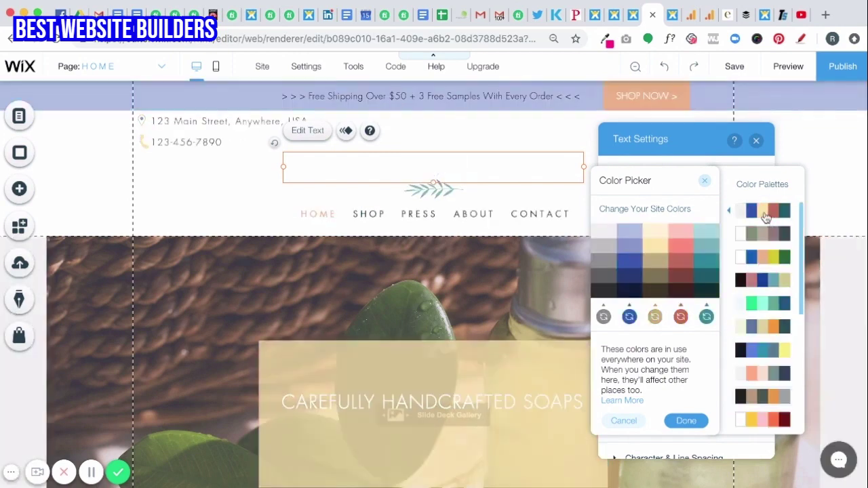
{"action": "left_click", "coordinate": [765, 215]}
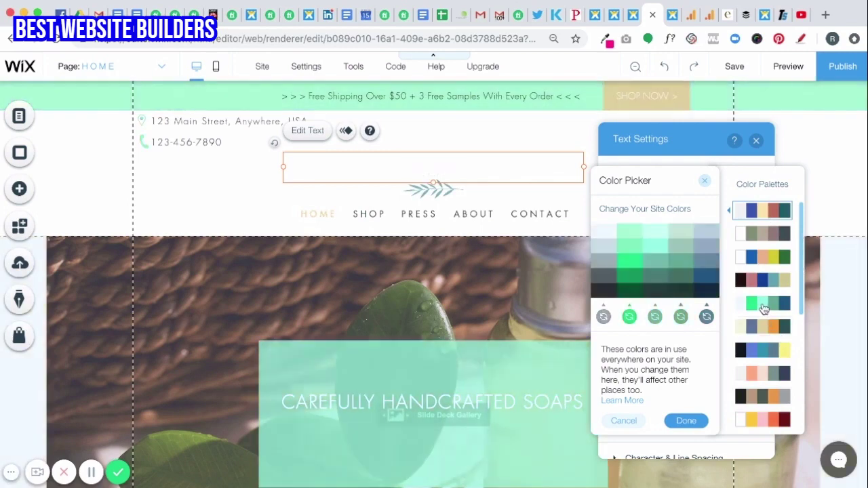
{"action": "left_click", "coordinate": [764, 307]}
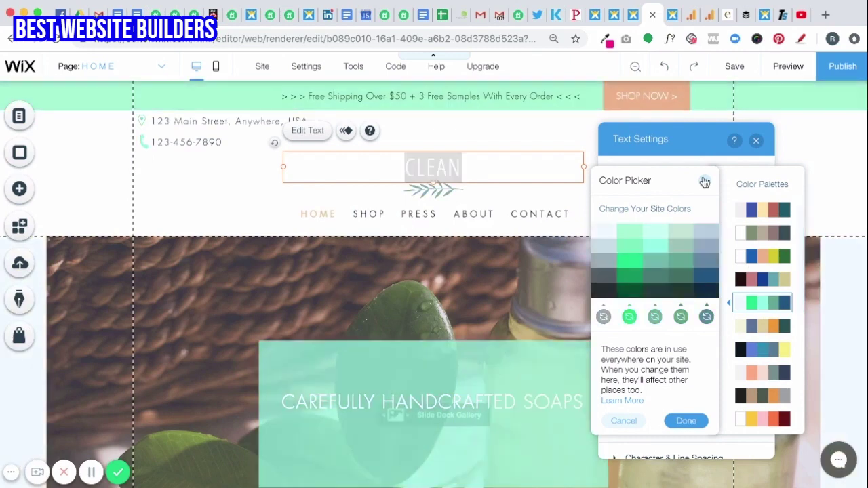
{"action": "left_click", "coordinate": [705, 181]}
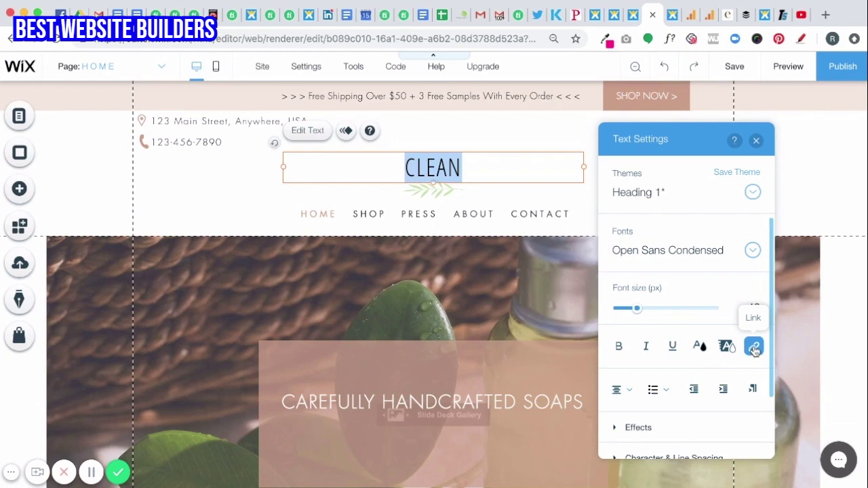
Step: Link the CLEAN title to the web address thebowenagency.com, opening in a new window
{"action": "left_click", "coordinate": [755, 348]}
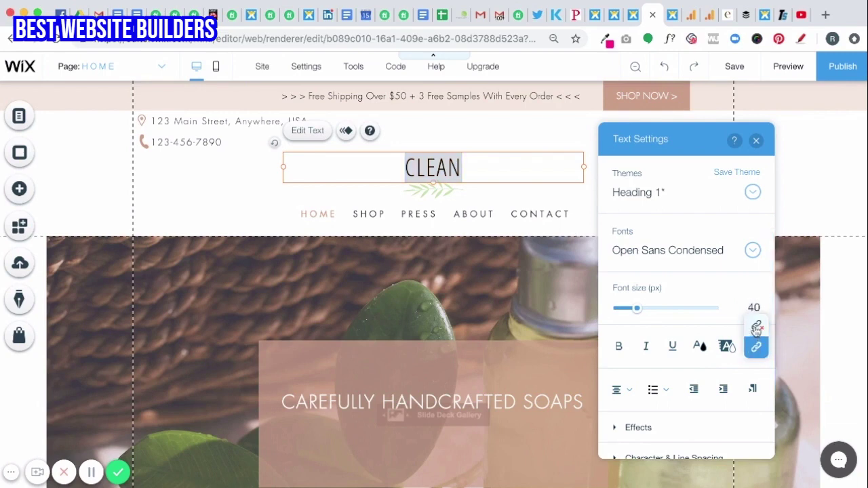
{"action": "left_click", "coordinate": [755, 349]}
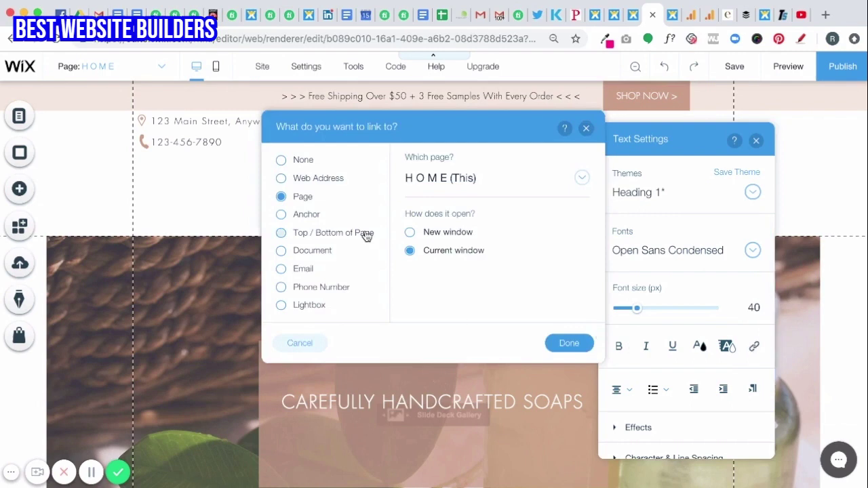
{"action": "left_click", "coordinate": [281, 179]}
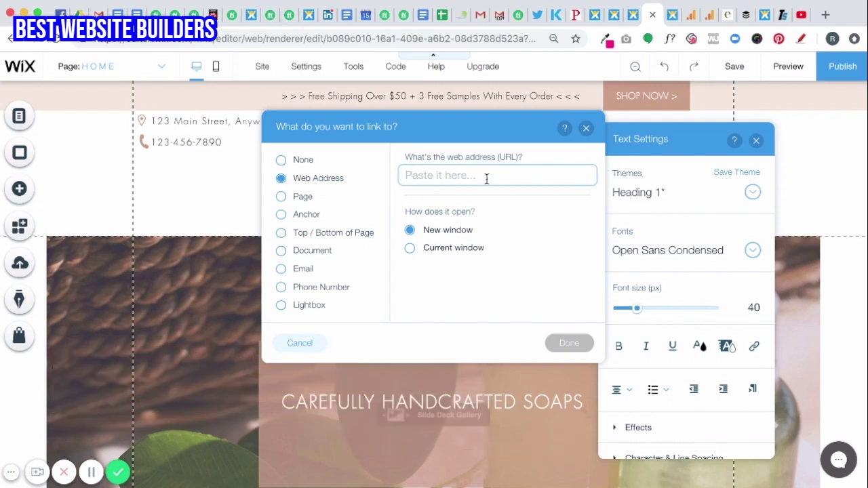
{"action": "type", "text": "thebowenagency."}
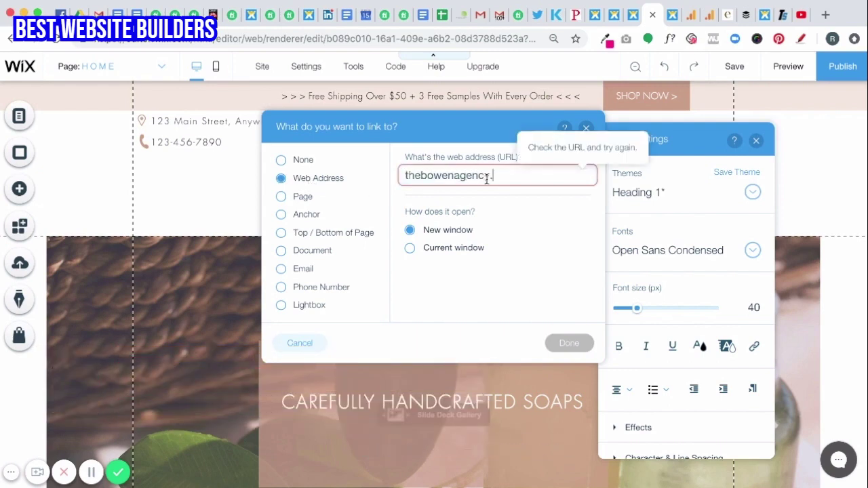
{"action": "type", "text": "com"}
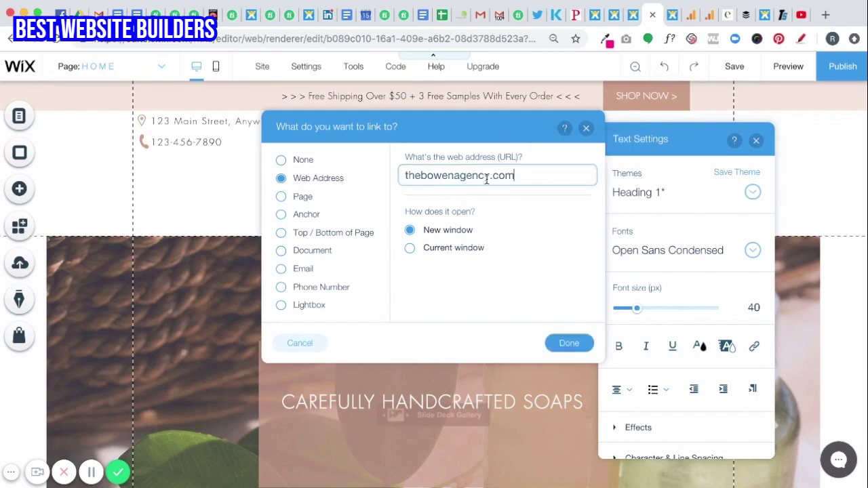
{"action": "left_click", "coordinate": [561, 345]}
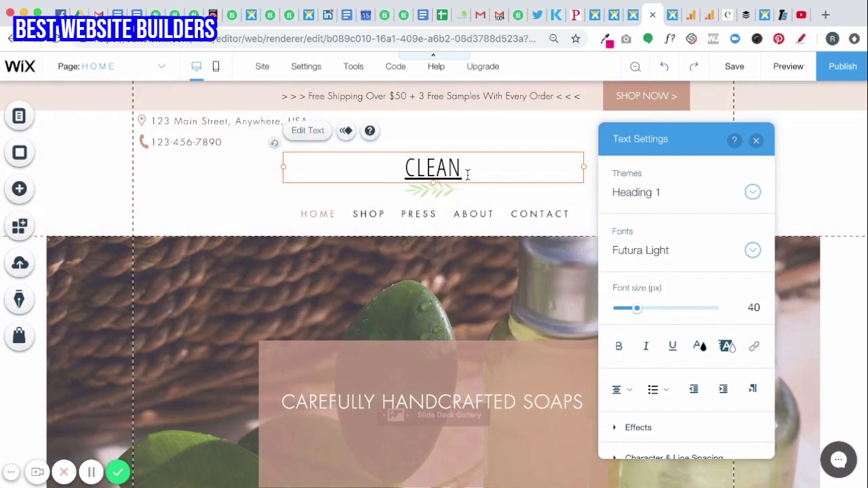
Step: Remove the underline from the linked CLEAN title and close its text settings
{"action": "left_click_drag", "start_coordinate": [467, 175], "coordinate": [400, 170]}
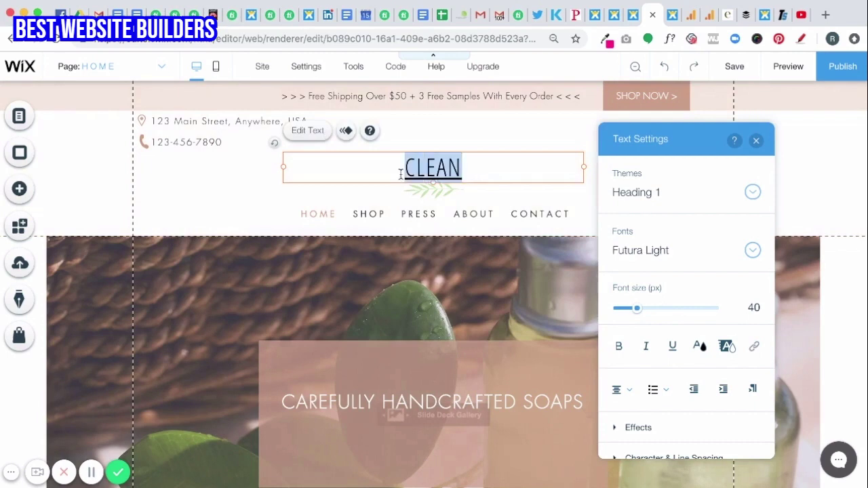
{"action": "left_click", "coordinate": [672, 348]}
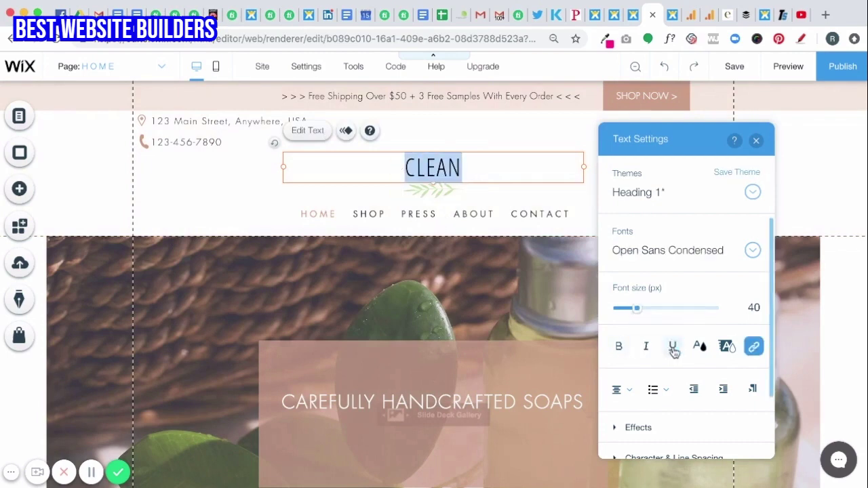
{"action": "left_click", "coordinate": [756, 141]}
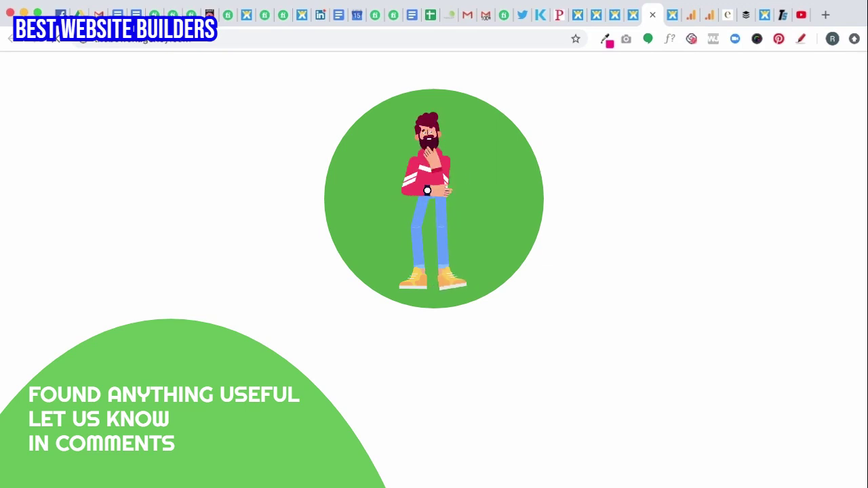
Step: Go back to the Wix site's browser tab and return from preview mode to the editor
{"action": "left_click", "coordinate": [633, 14]}
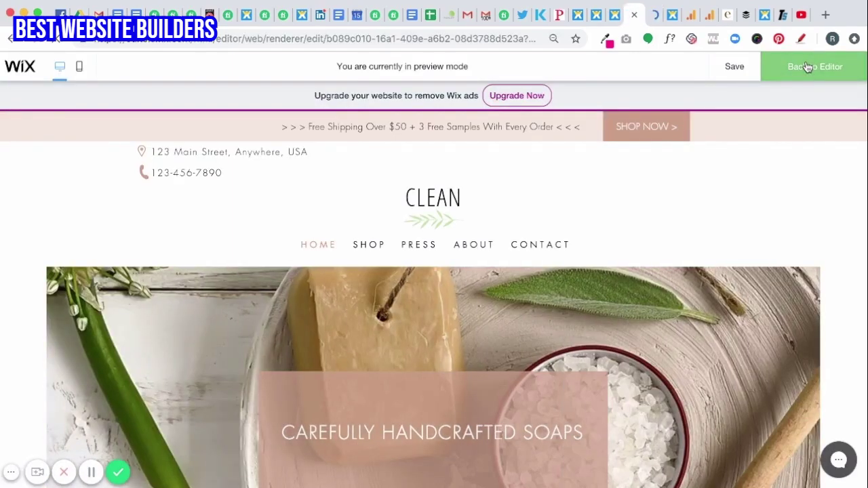
{"action": "left_click", "coordinate": [807, 67]}
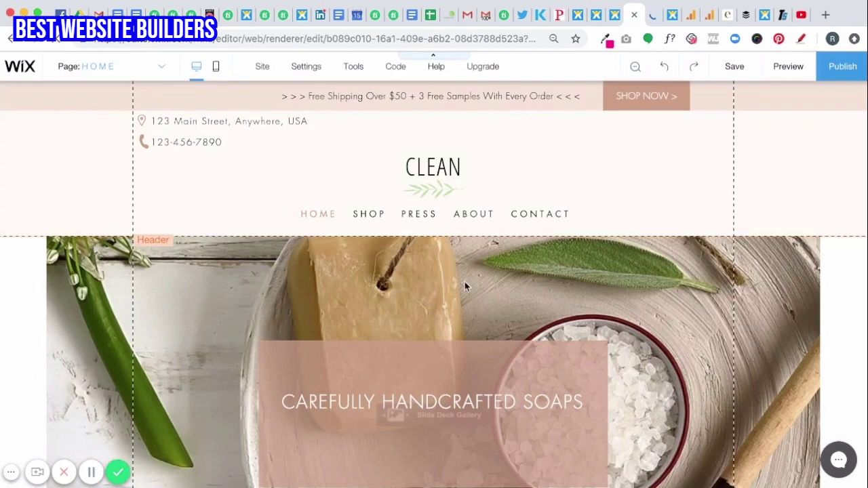
Step: Set the background of the Seasonal Essentials column to the light pink site color #F5E7DF
{"action": "scroll", "coordinate": [465, 283], "scroll_direction": "down", "scroll_amount": 10}
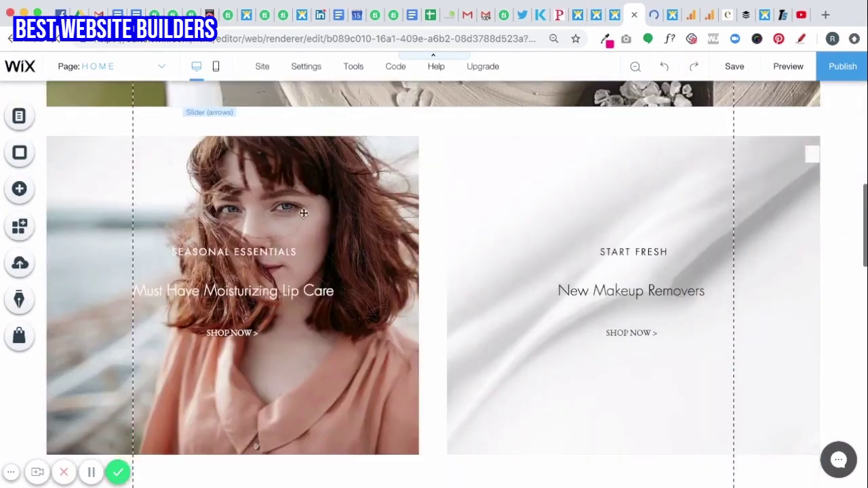
{"action": "left_click", "coordinate": [278, 185]}
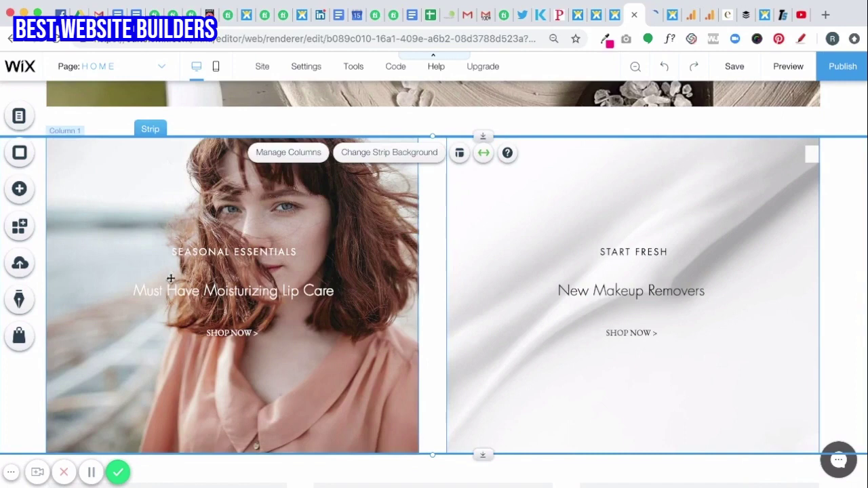
{"action": "left_click", "coordinate": [272, 192]}
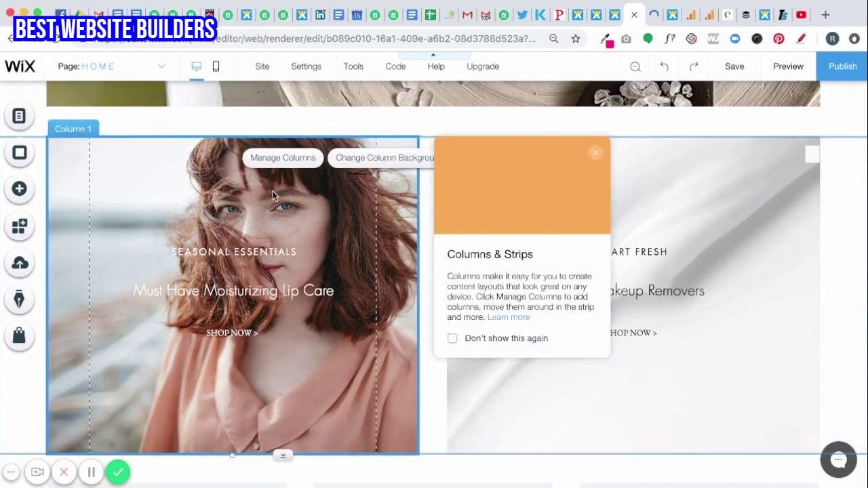
{"action": "left_click", "coordinate": [596, 153]}
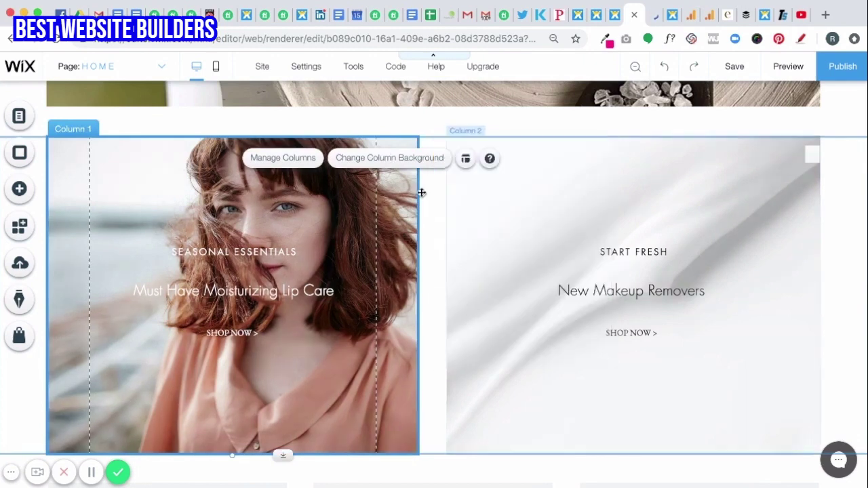
{"action": "left_click", "coordinate": [380, 160]}
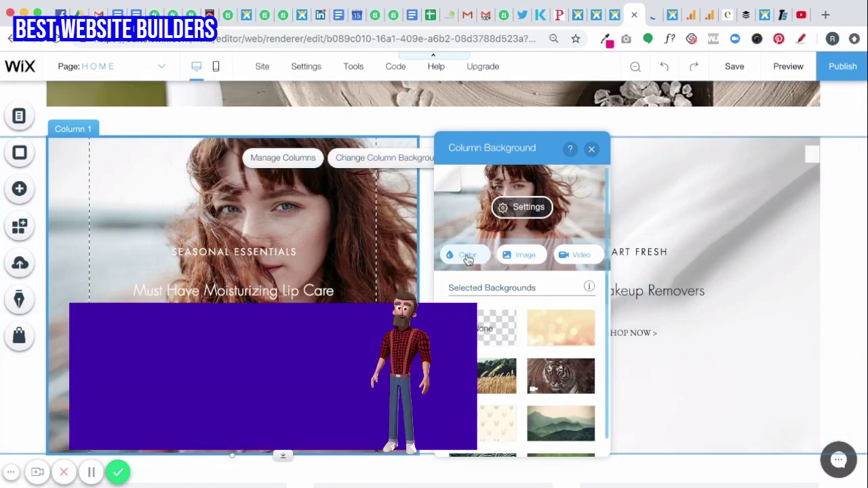
{"action": "left_click", "coordinate": [467, 256]}
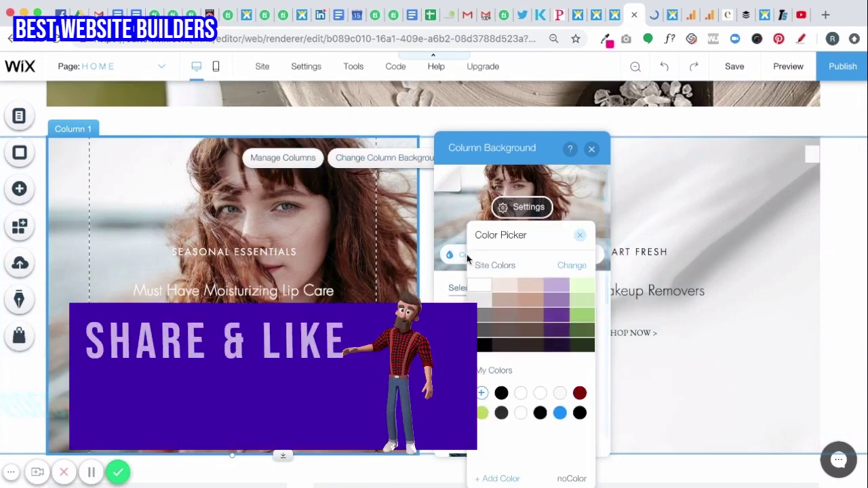
{"action": "left_click", "coordinate": [504, 290]}
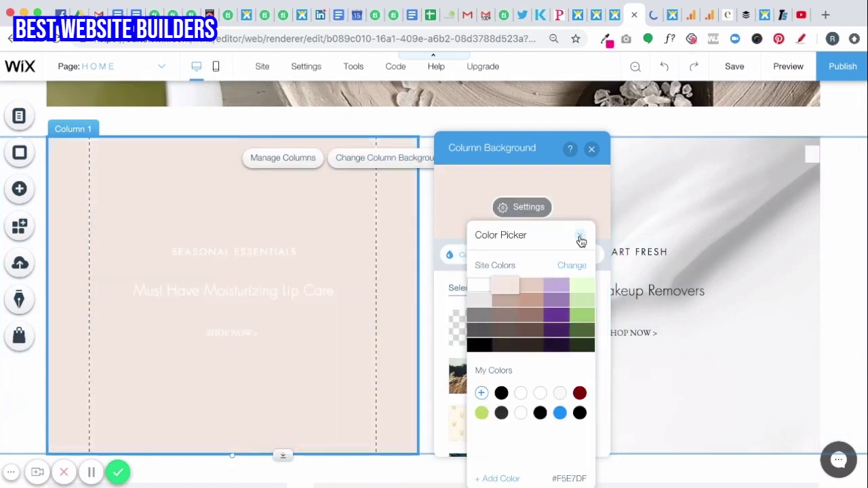
{"action": "left_click", "coordinate": [580, 236]}
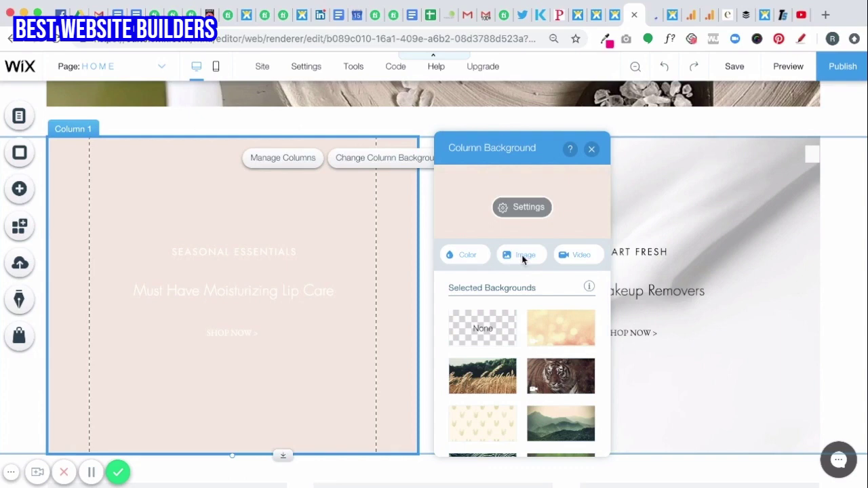
Step: Search the free Wix image collection for soap to find a new background for the Seasonal Essentials column
{"action": "left_click", "coordinate": [523, 258]}
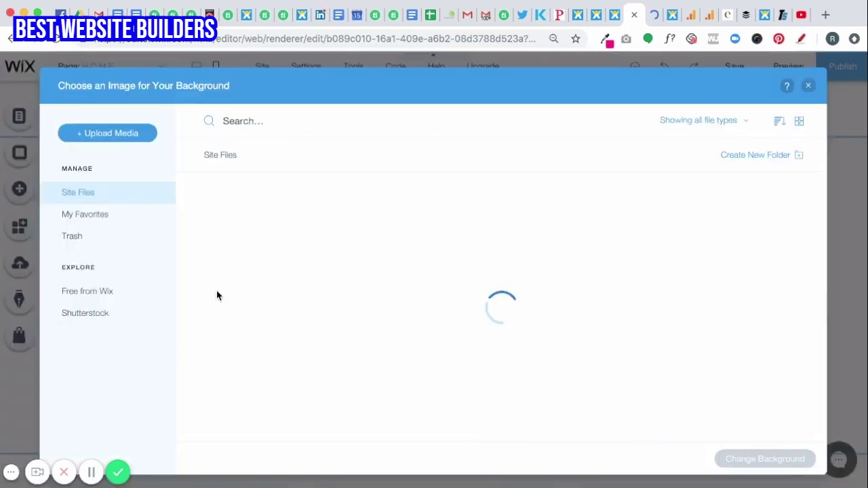
{"action": "left_click", "coordinate": [98, 295]}
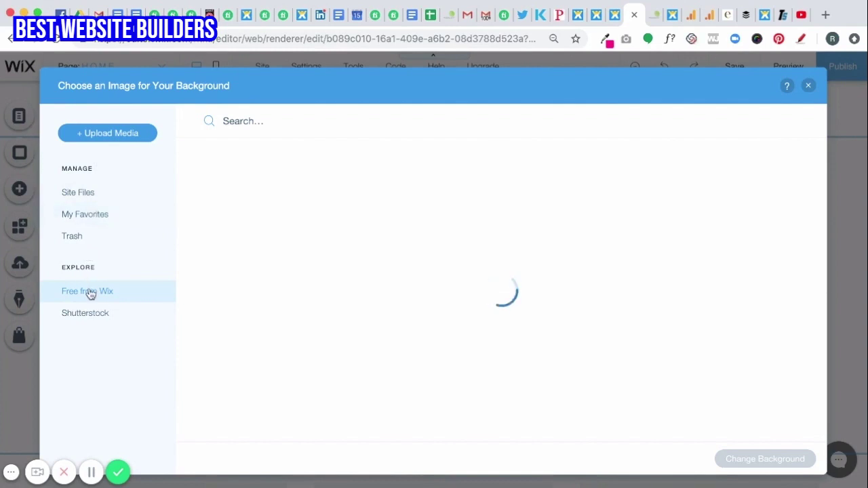
{"action": "left_click", "coordinate": [237, 121]}
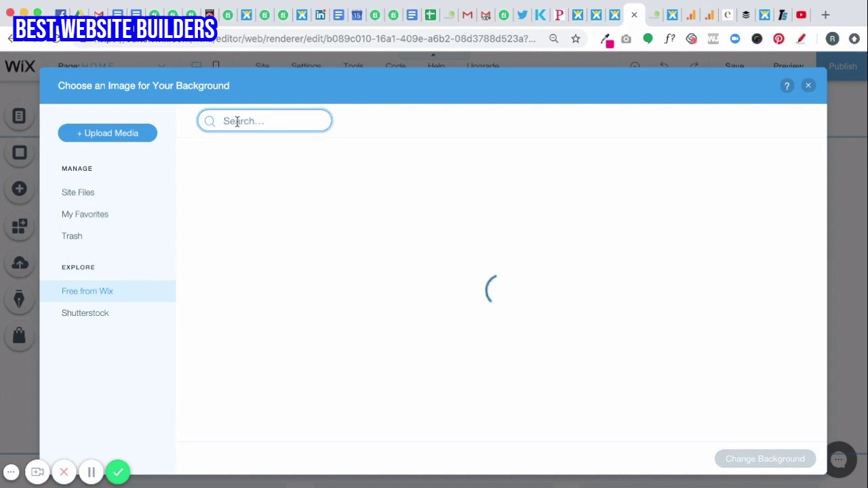
{"action": "type", "text": "s"}
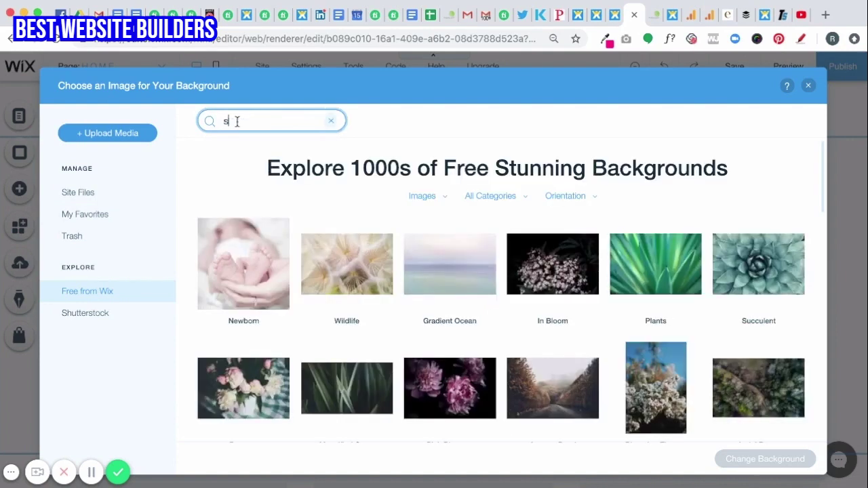
{"action": "type", "text": "oap"}
{"action": "key", "text": "Return"}
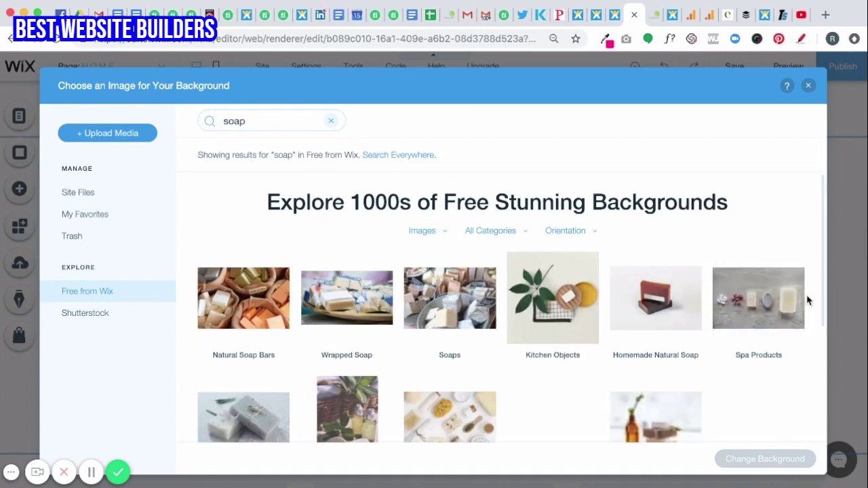
Step: Set the Kitchen Objects image from the soap results as the column's background
{"action": "scroll", "coordinate": [807, 298], "scroll_direction": "down", "scroll_amount": 1}
{"action": "scroll", "coordinate": [807, 300], "scroll_direction": "down", "scroll_amount": 1}
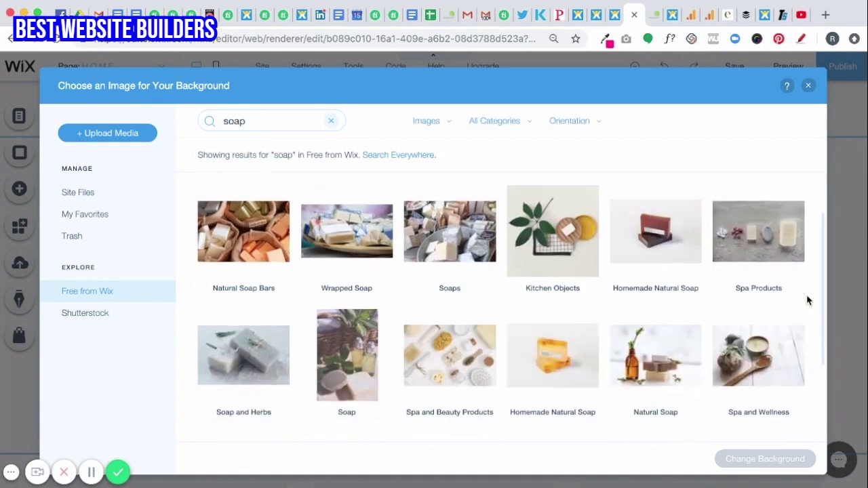
{"action": "scroll", "coordinate": [807, 300], "scroll_direction": "down", "scroll_amount": 1}
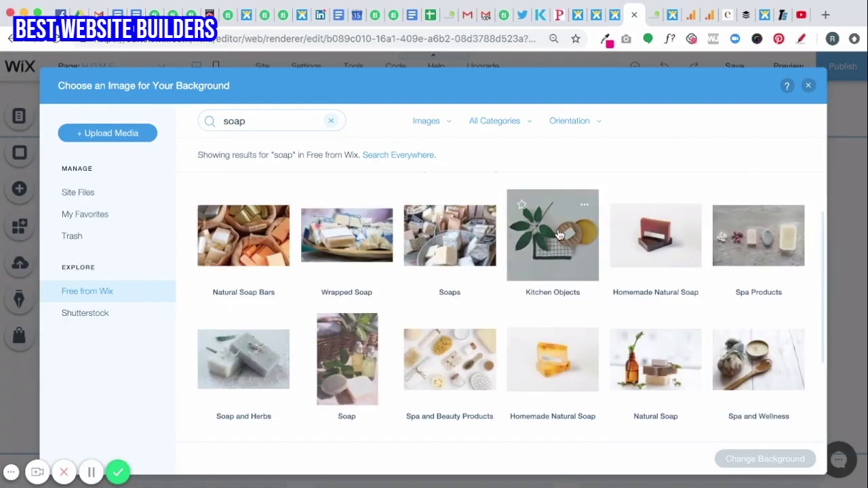
{"action": "left_click", "coordinate": [560, 235]}
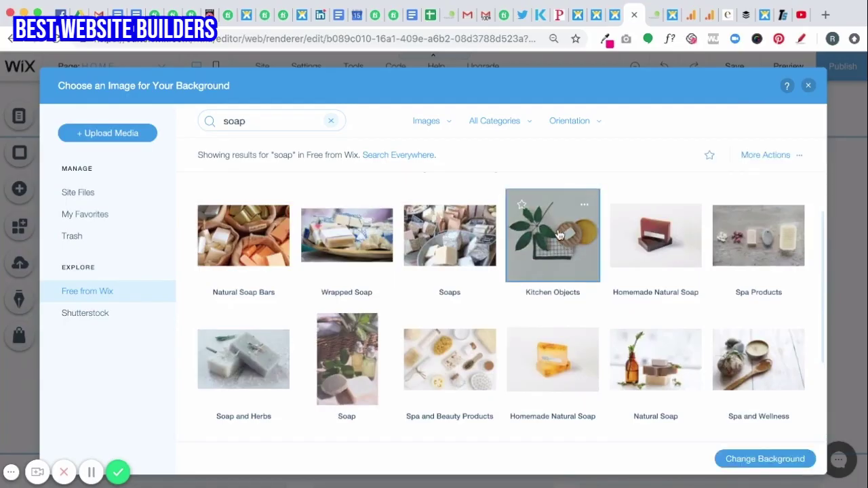
{"action": "left_click", "coordinate": [752, 459]}
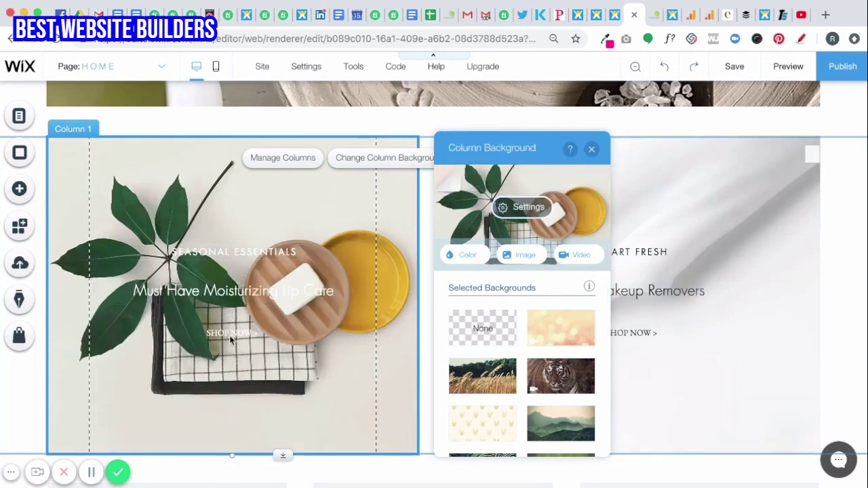
Step: Lower the column background image's opacity to 25% and close its settings
{"action": "left_click", "coordinate": [527, 209]}
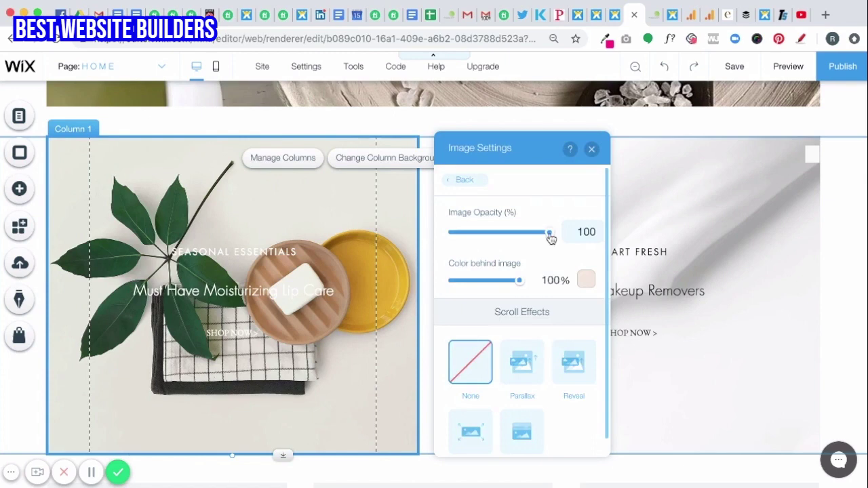
{"action": "left_click_drag", "start_coordinate": [550, 237], "coordinate": [480, 237]}
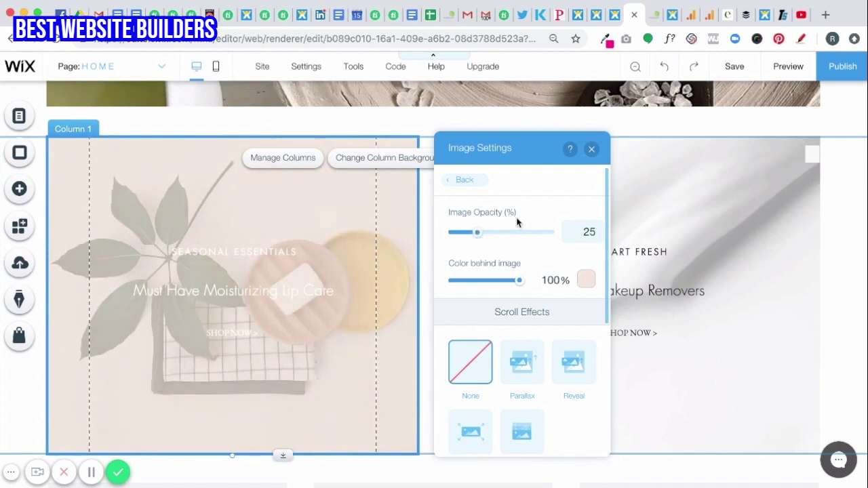
{"action": "left_click", "coordinate": [591, 149]}
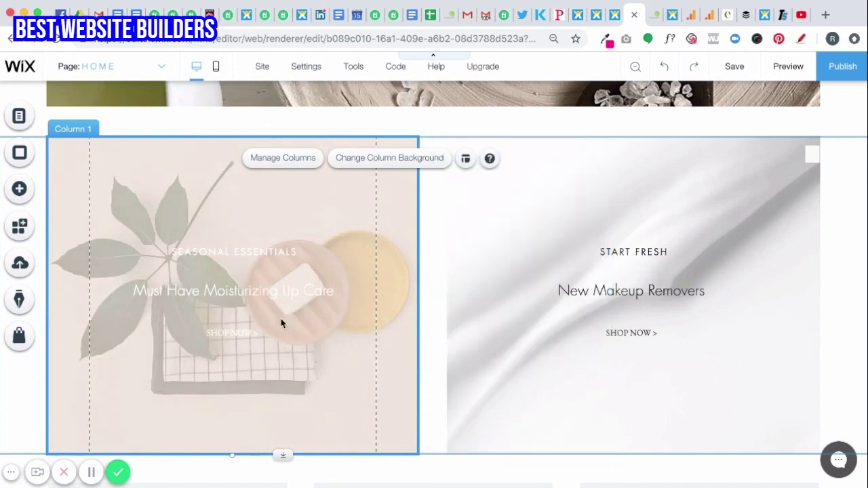
Step: Recolor the SEASONAL ESSENTIALS text with a dark brown site color and close its text settings
{"action": "left_click", "coordinate": [248, 251]}
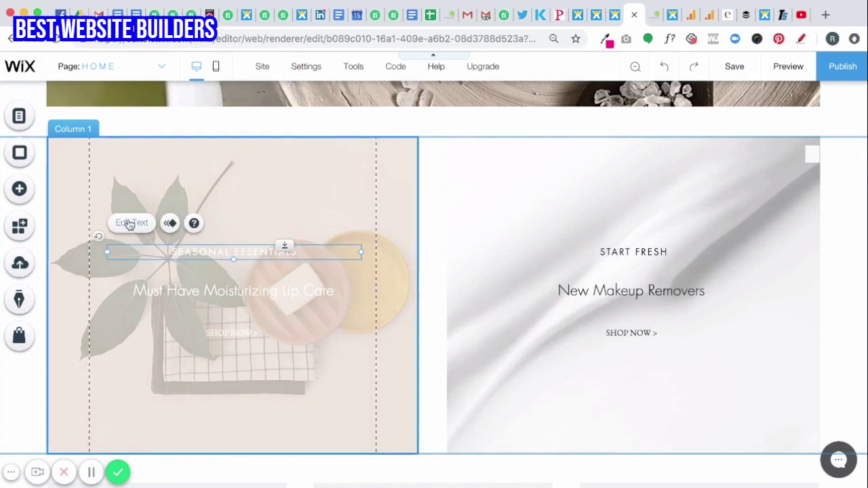
{"action": "left_click", "coordinate": [131, 223]}
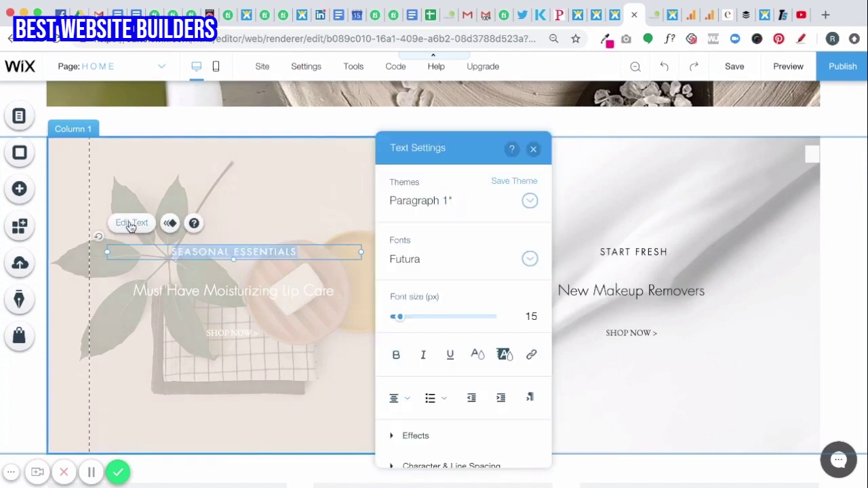
{"action": "left_click", "coordinate": [478, 358]}
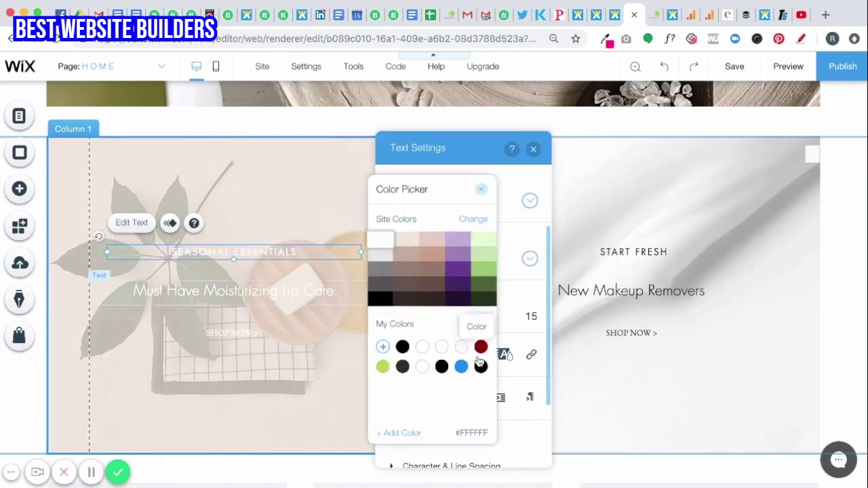
{"action": "left_click", "coordinate": [403, 274]}
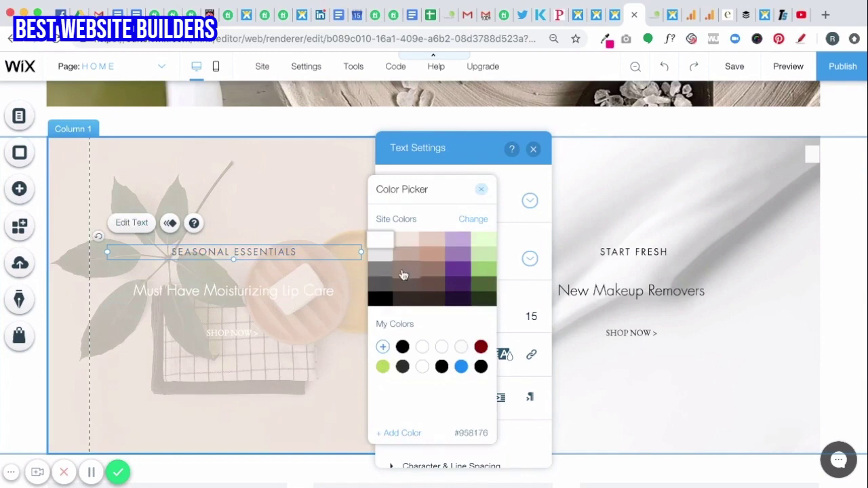
{"action": "left_click", "coordinate": [404, 288]}
{"action": "left_click", "coordinate": [481, 190]}
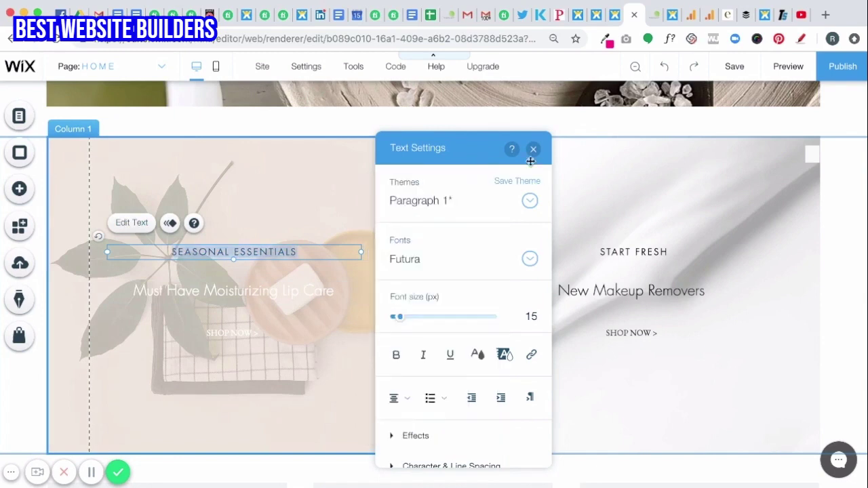
{"action": "left_click", "coordinate": [533, 150]}
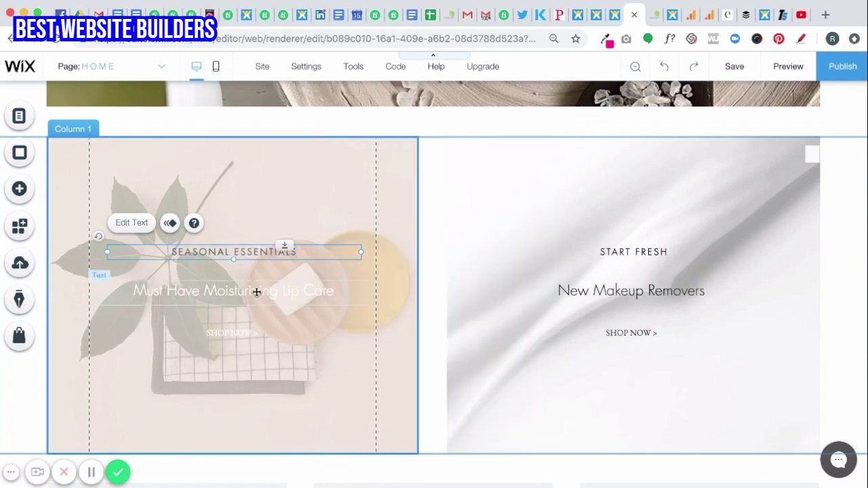
Step: Recolor the Must Have Moisturizing Lip Care heading with the dark brown site color #64564F and close its text settings
{"action": "left_click", "coordinate": [256, 292]}
{"action": "left_click", "coordinate": [120, 259]}
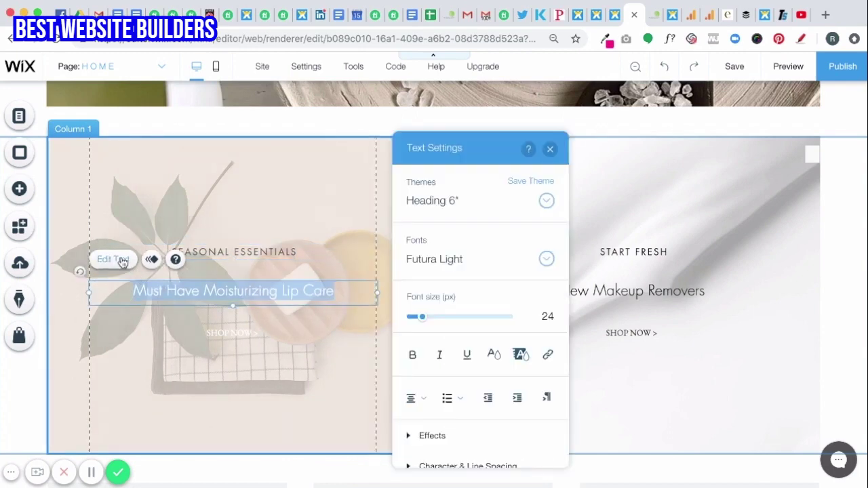
{"action": "left_click", "coordinate": [495, 358]}
{"action": "left_click", "coordinate": [495, 350]}
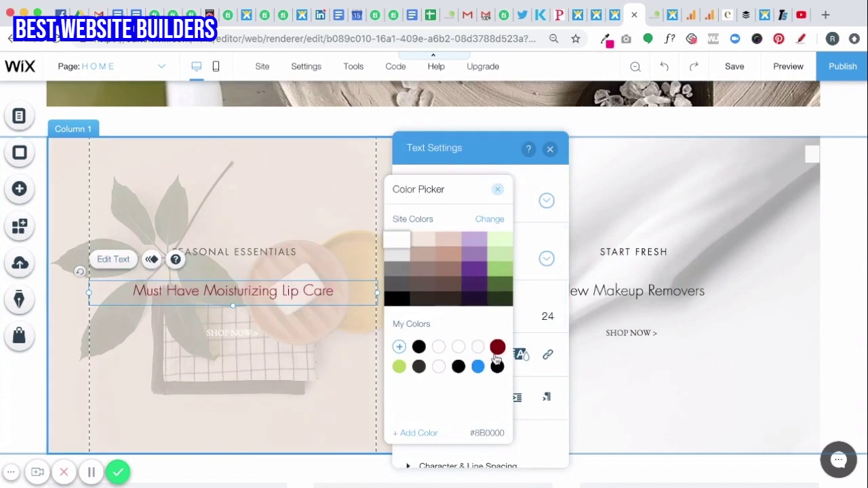
{"action": "left_click", "coordinate": [418, 286]}
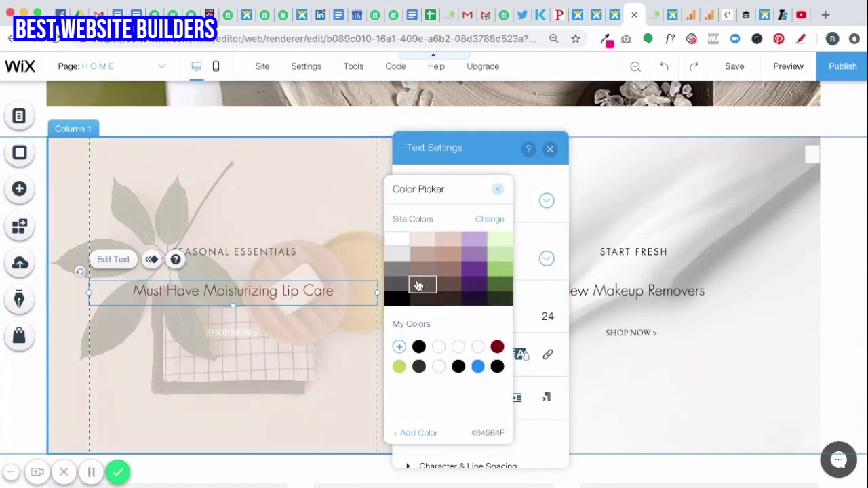
{"action": "left_click", "coordinate": [496, 189]}
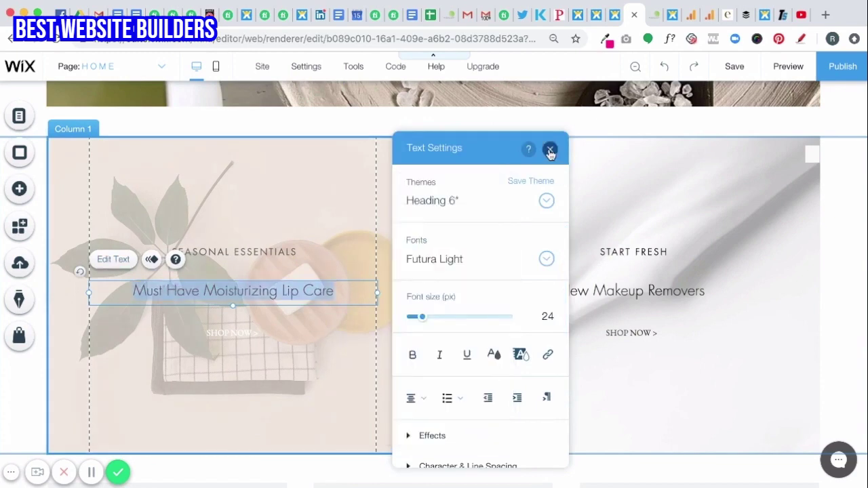
{"action": "left_click", "coordinate": [550, 148]}
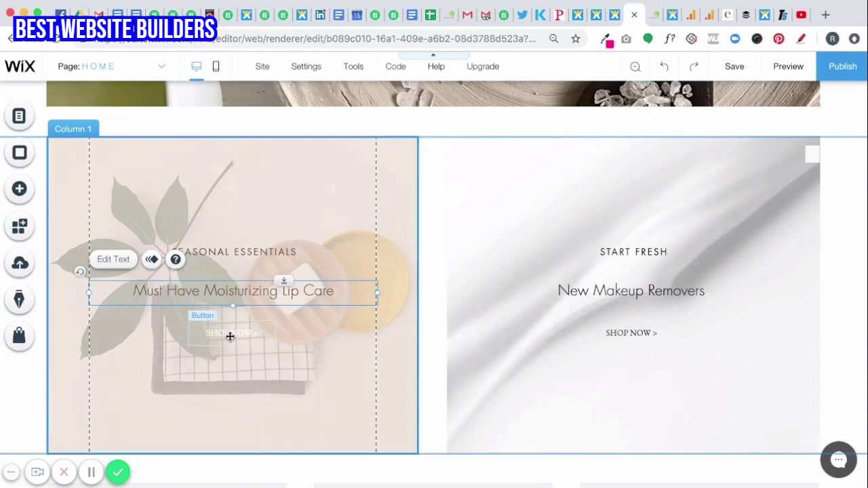
Step: Select the Seasonal Essentials column and dismiss the Columns & Strips tip, choosing not to show it again
{"action": "left_click", "coordinate": [323, 347]}
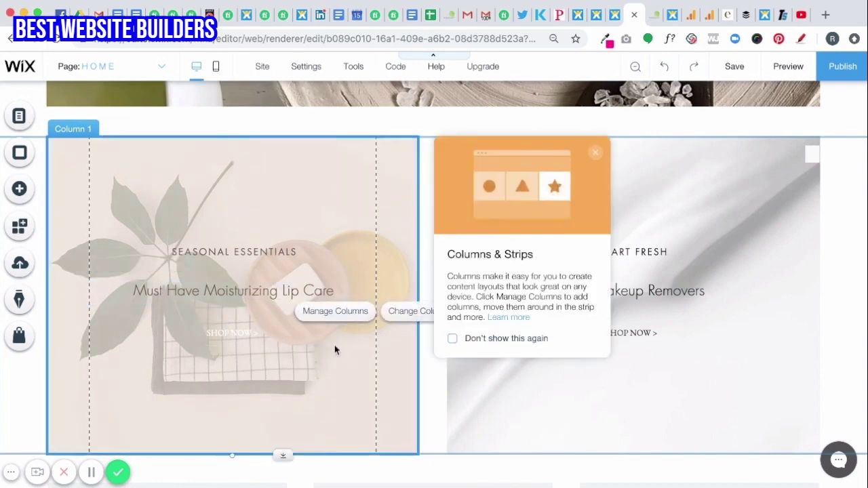
{"action": "left_click", "coordinate": [452, 338]}
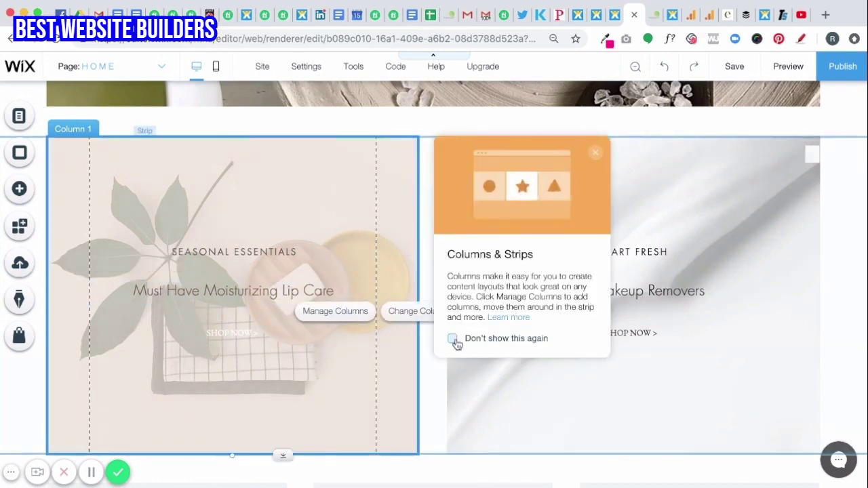
{"action": "left_click", "coordinate": [594, 154]}
Step: Look through the elements that can be added to the page, including the Interactive, Music and Text categories
{"action": "scroll", "coordinate": [273, 216], "scroll_direction": "up", "scroll_amount": 10}
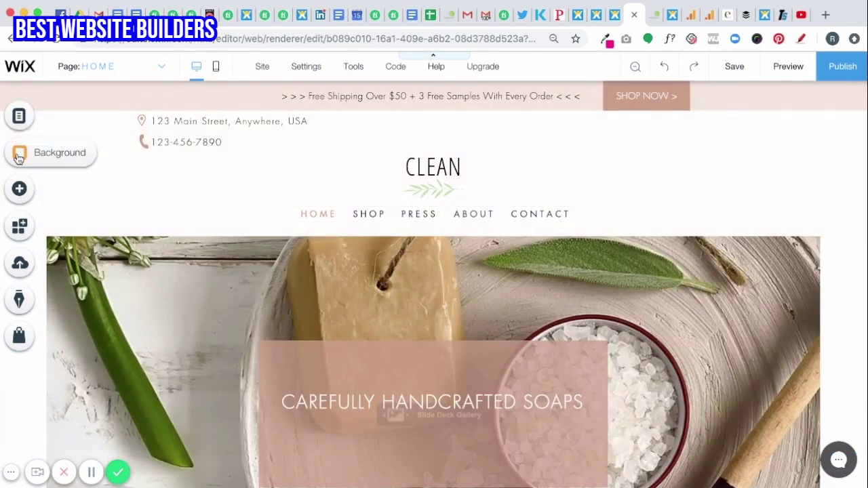
{"action": "left_click", "coordinate": [20, 192]}
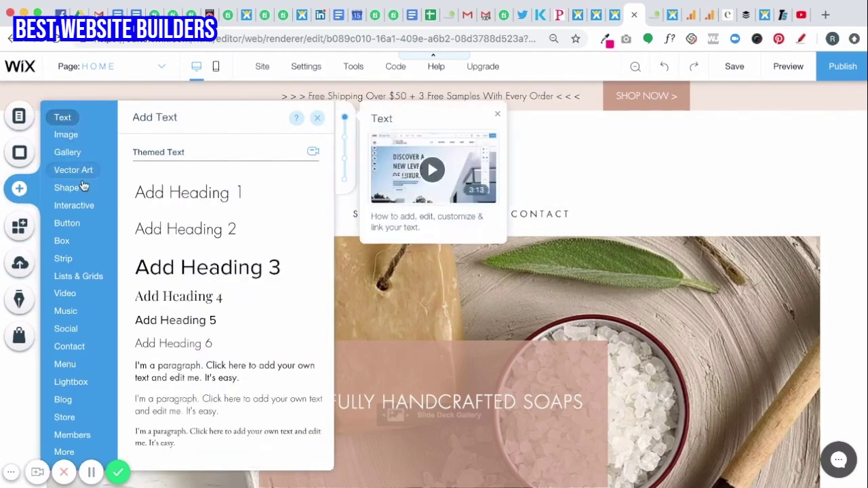
{"action": "left_click", "coordinate": [74, 205]}
{"action": "left_click", "coordinate": [81, 231]}
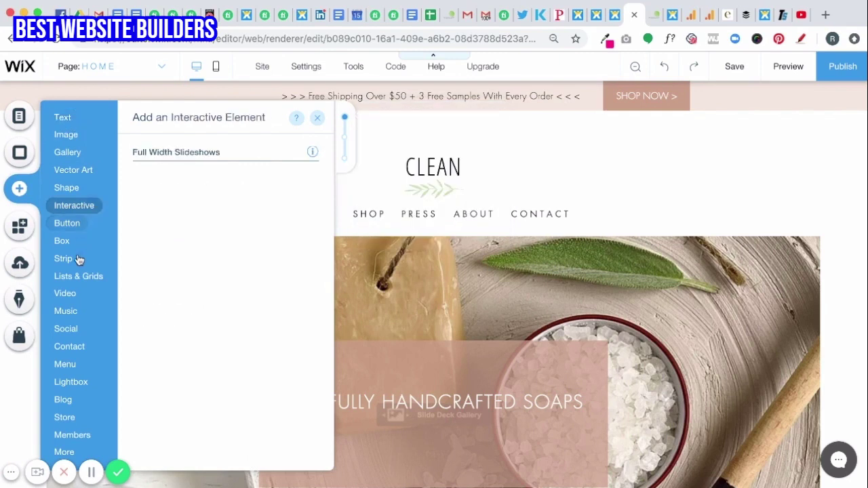
{"action": "left_click", "coordinate": [68, 312]}
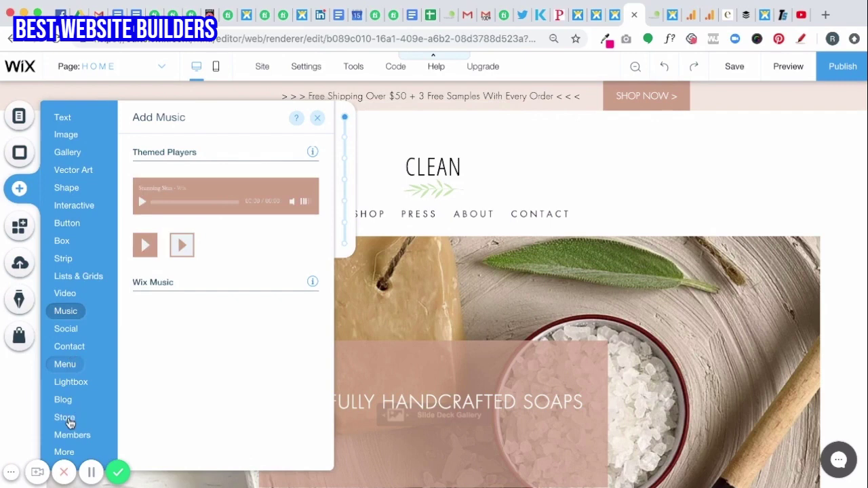
{"action": "left_click", "coordinate": [61, 118]}
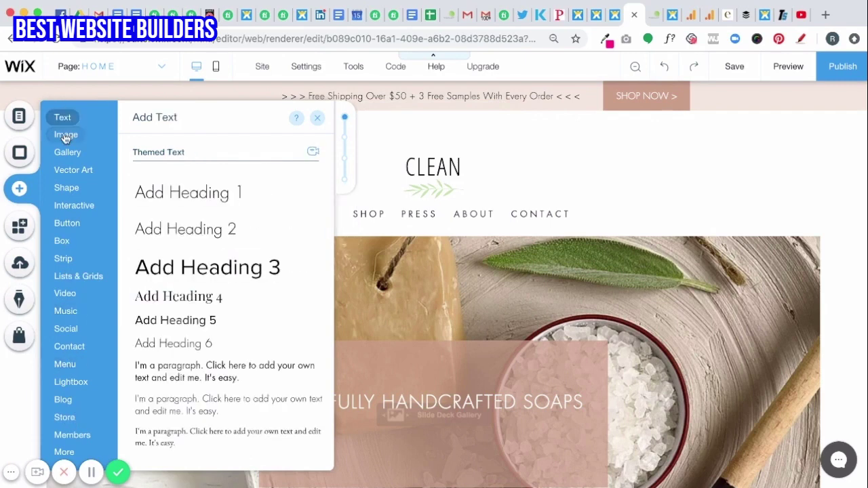
Step: Open the full vector art library and search the free Wix designs for "soap"
{"action": "mouse_move", "coordinate": [70, 172]}
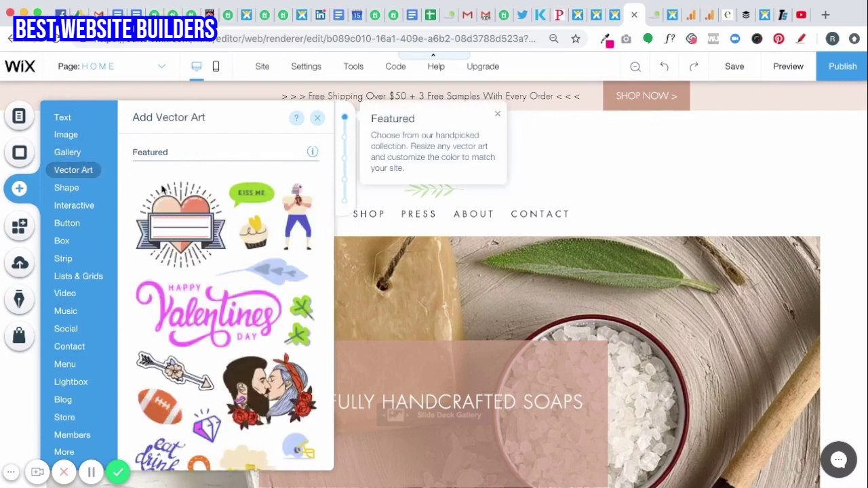
{"action": "scroll", "coordinate": [239, 319], "scroll_direction": "down", "scroll_amount": 3}
{"action": "scroll", "coordinate": [239, 319], "scroll_direction": "down", "scroll_amount": 2}
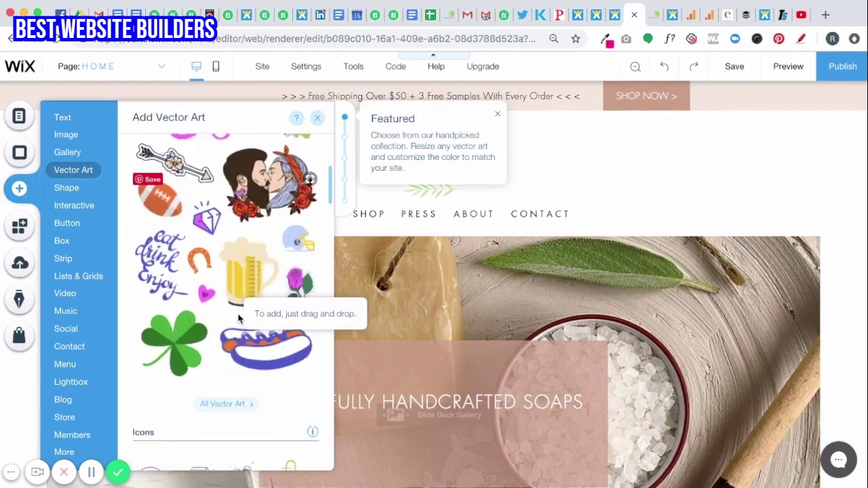
{"action": "left_click", "coordinate": [226, 405]}
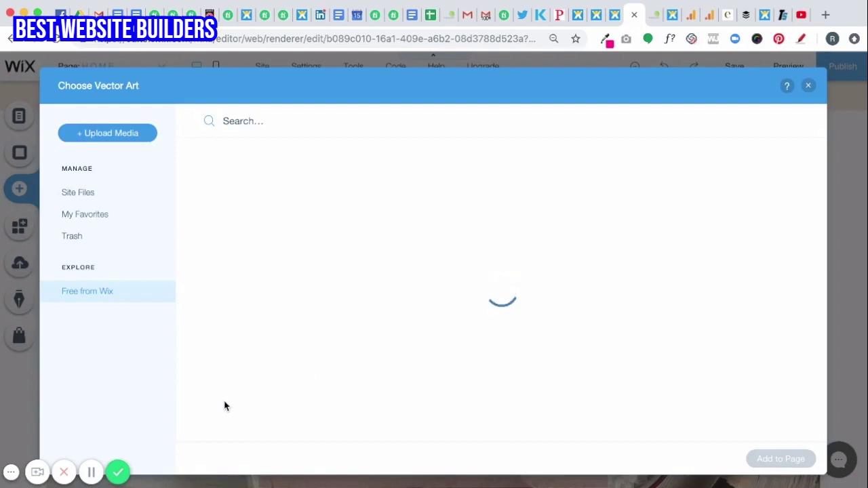
{"action": "left_click", "coordinate": [235, 121]}
{"action": "type", "text": "soap"}
{"action": "key", "text": "Return"}
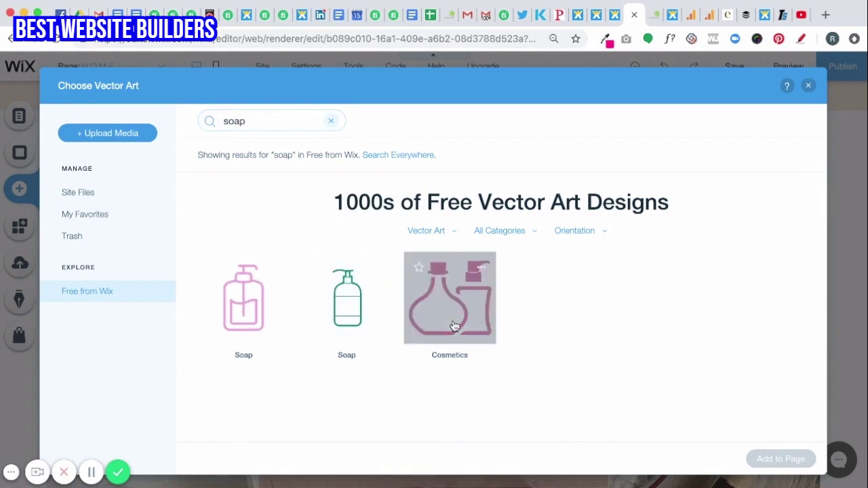
Step: Add the green Soap pump bottle to the page and place it on the hero image, overlapping the salt bowl's upper edge
{"action": "left_click", "coordinate": [348, 303]}
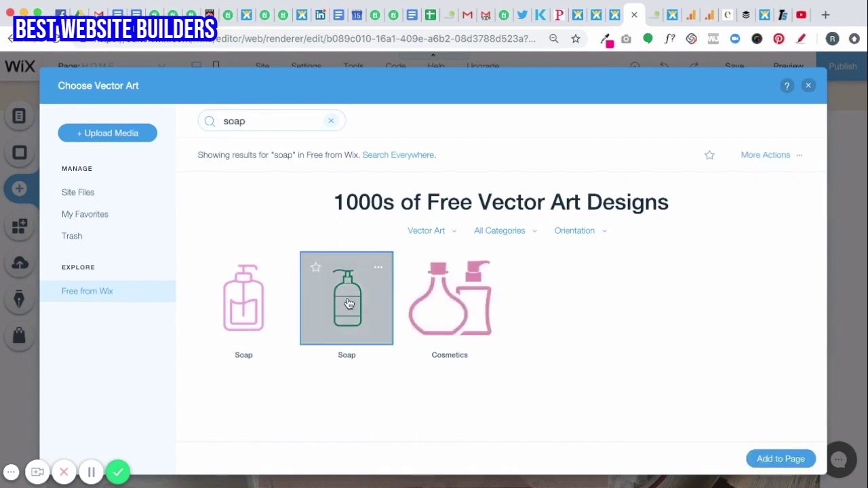
{"action": "left_click", "coordinate": [769, 461]}
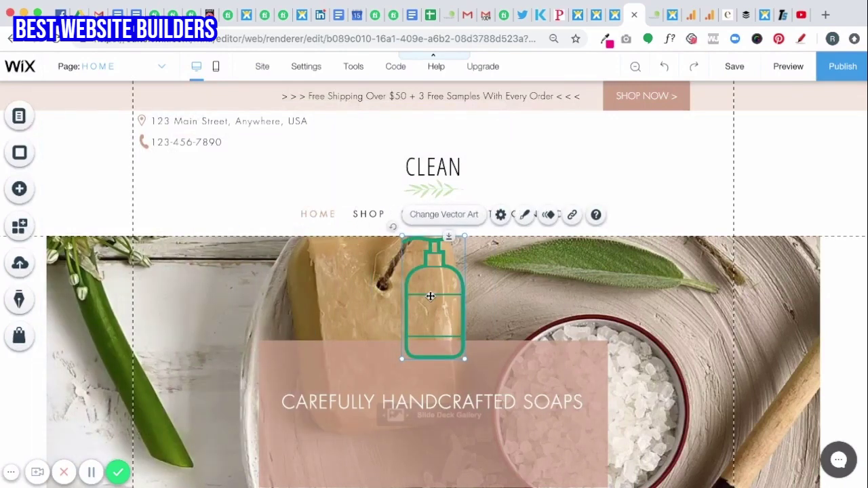
{"action": "left_click_drag", "start_coordinate": [430, 296], "coordinate": [676, 177]}
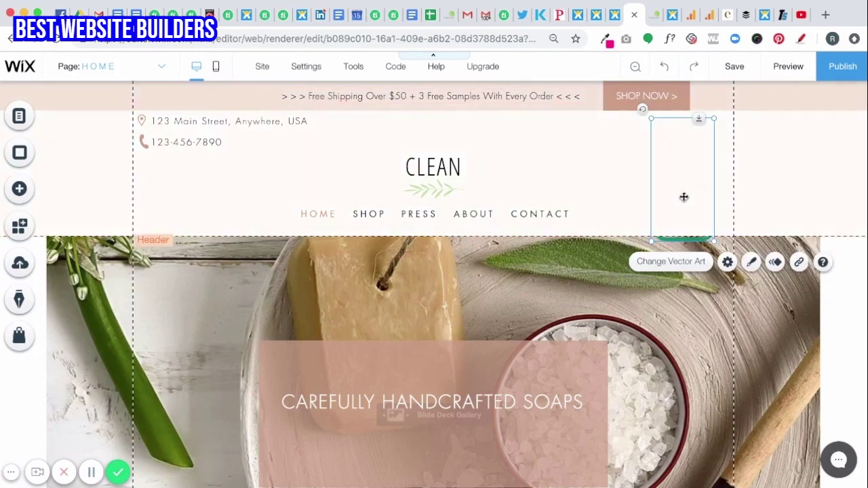
{"action": "left_click_drag", "start_coordinate": [658, 240], "coordinate": [651, 377]}
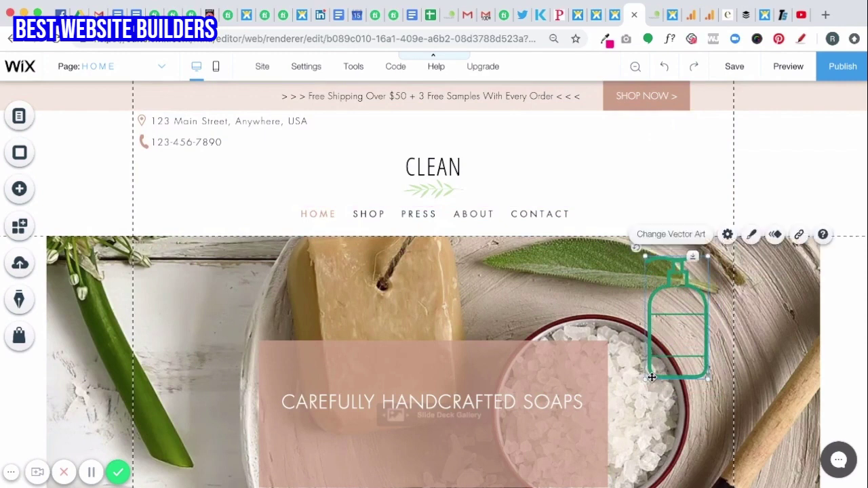
Step: Recolor the soap bottle vector art, trying site color #958176 before choosing dark brown #64564F, and close its design settings
{"action": "left_click", "coordinate": [752, 236]}
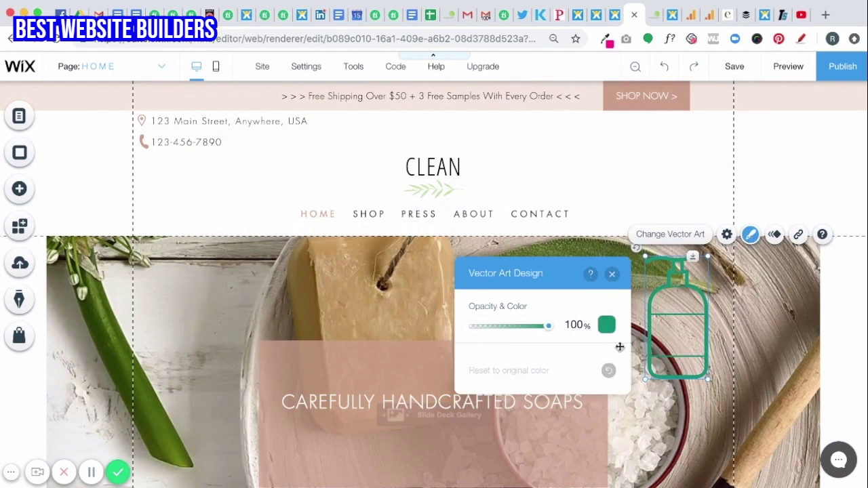
{"action": "left_click", "coordinate": [607, 325]}
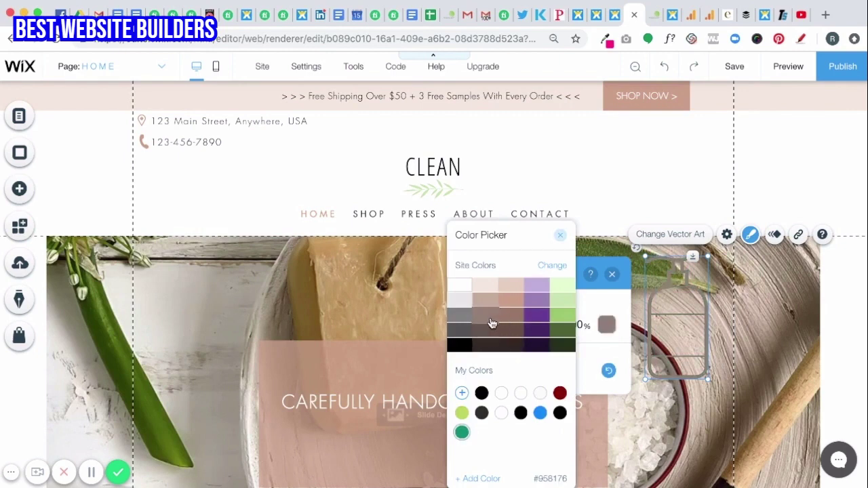
{"action": "left_click", "coordinate": [487, 323]}
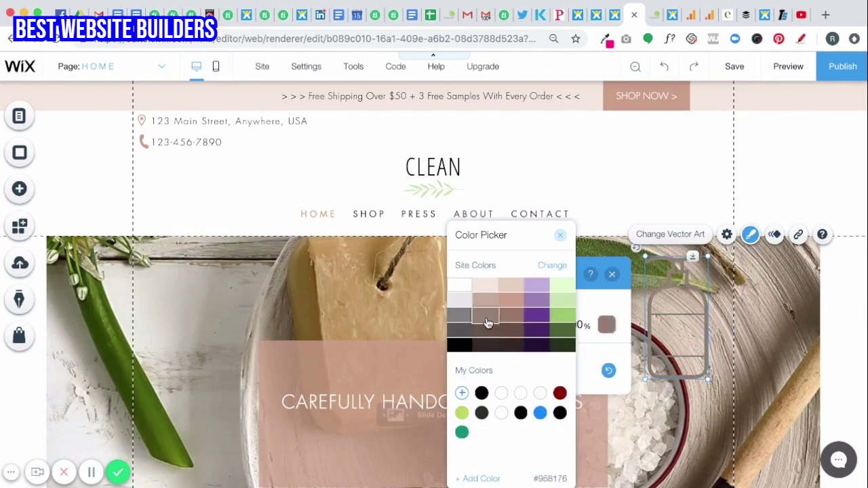
{"action": "left_click", "coordinate": [560, 237]}
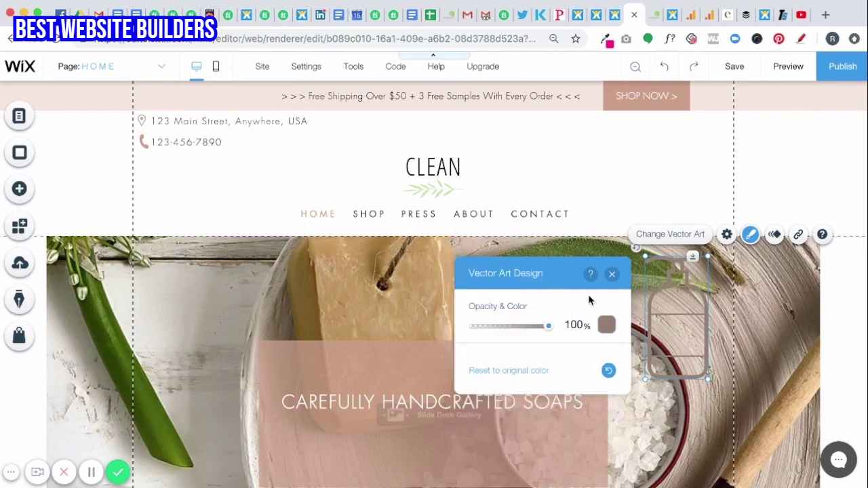
{"action": "left_click", "coordinate": [607, 326]}
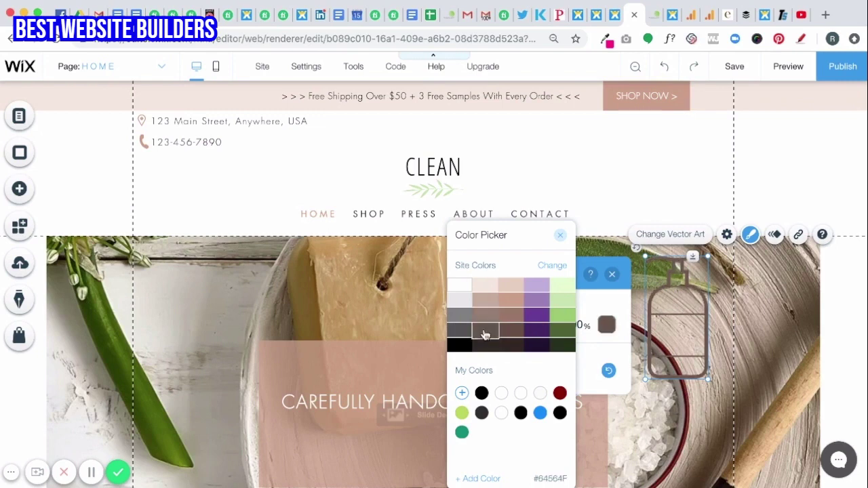
{"action": "left_click", "coordinate": [560, 235]}
{"action": "left_click", "coordinate": [612, 274]}
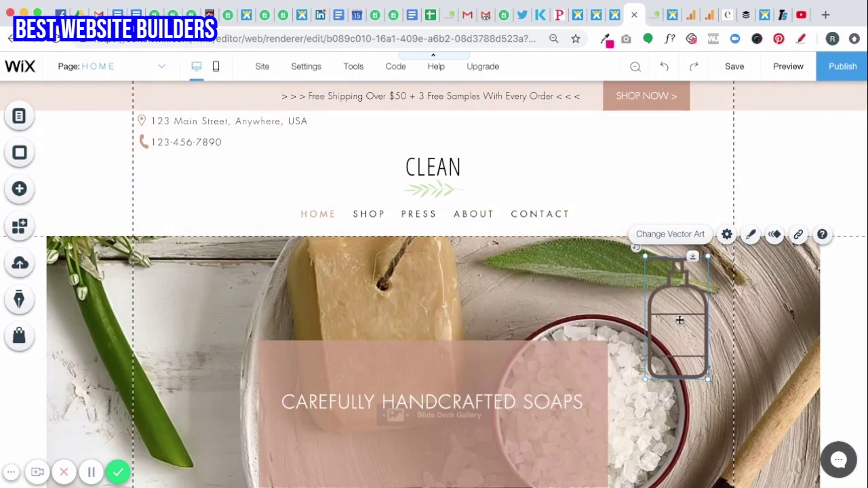
Step: Look through the Shape, Button, Strip, Lists & Grids, Video and Music elements that can be added to the page
{"action": "left_click", "coordinate": [19, 190]}
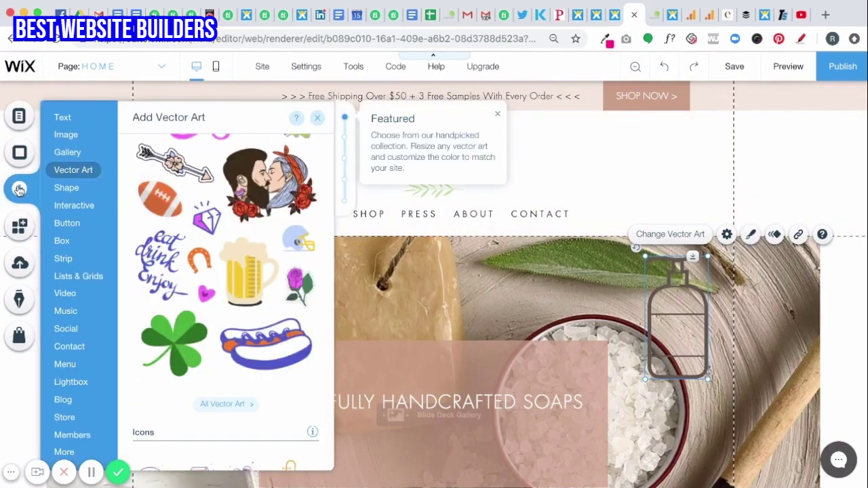
{"action": "left_click", "coordinate": [64, 190]}
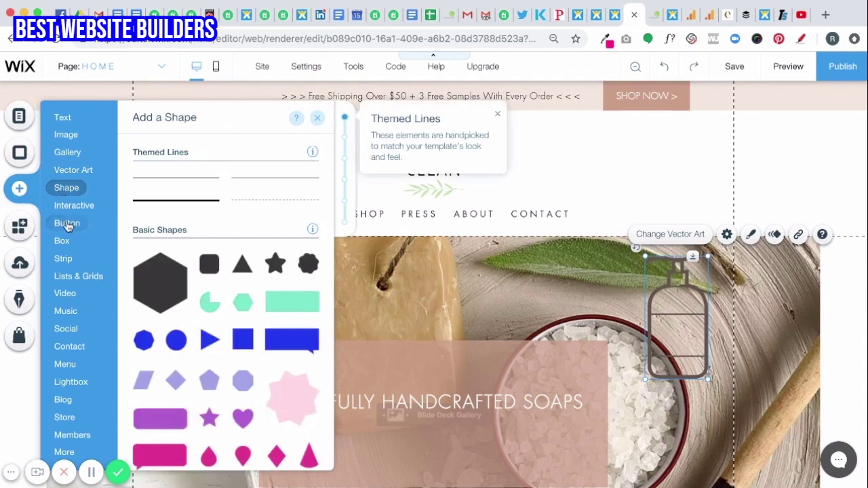
{"action": "left_click", "coordinate": [68, 224]}
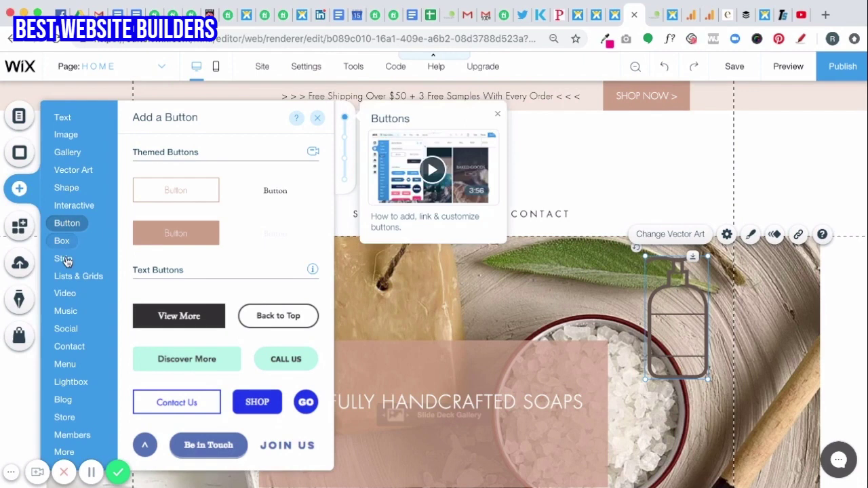
{"action": "left_click", "coordinate": [64, 260]}
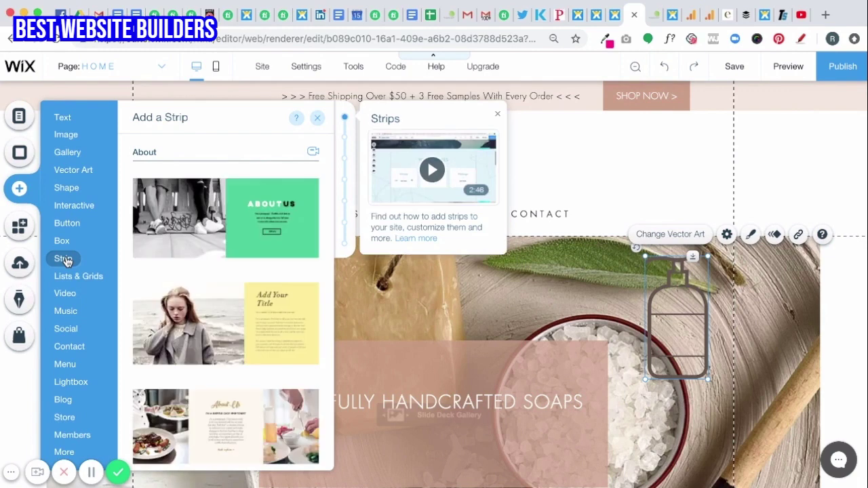
{"action": "left_click", "coordinate": [76, 276]}
{"action": "left_click", "coordinate": [66, 293]}
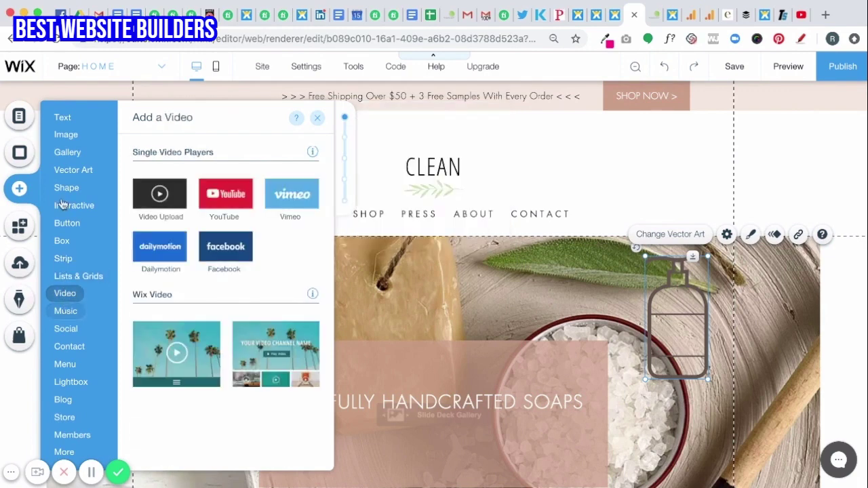
{"action": "left_click", "coordinate": [65, 311]}
{"action": "left_click", "coordinate": [66, 187]}
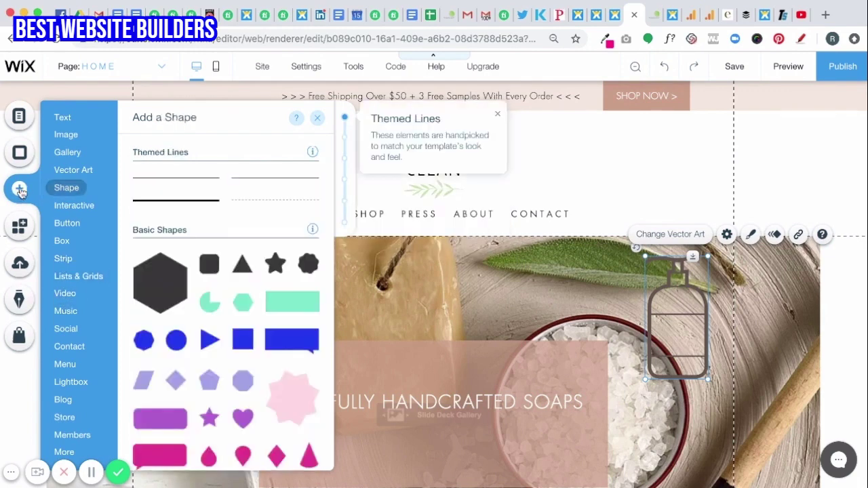
{"action": "left_click", "coordinate": [317, 118]}
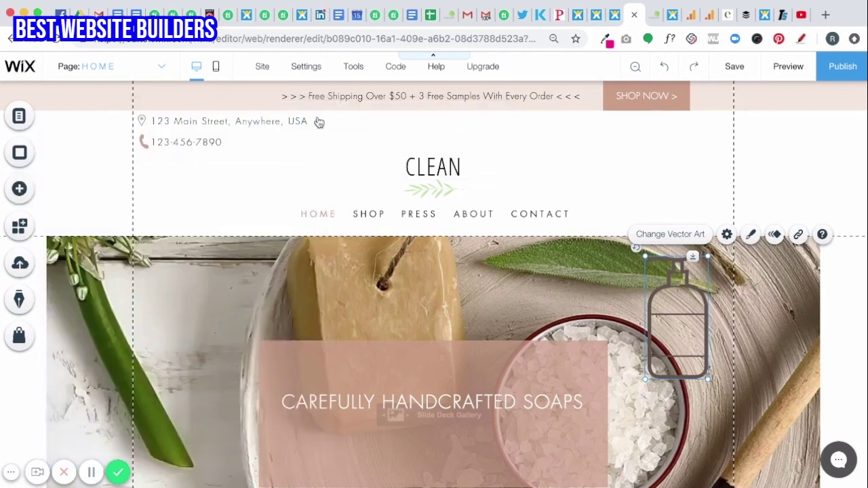